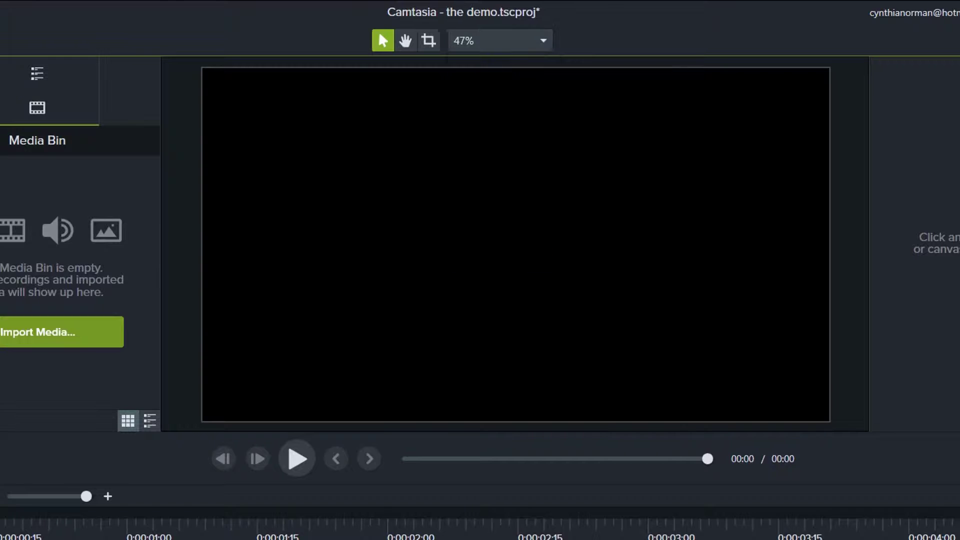
Step: Set the project canvas to 720p HD (1280x720) with a bright yellow background colour
left_click(551, 310)
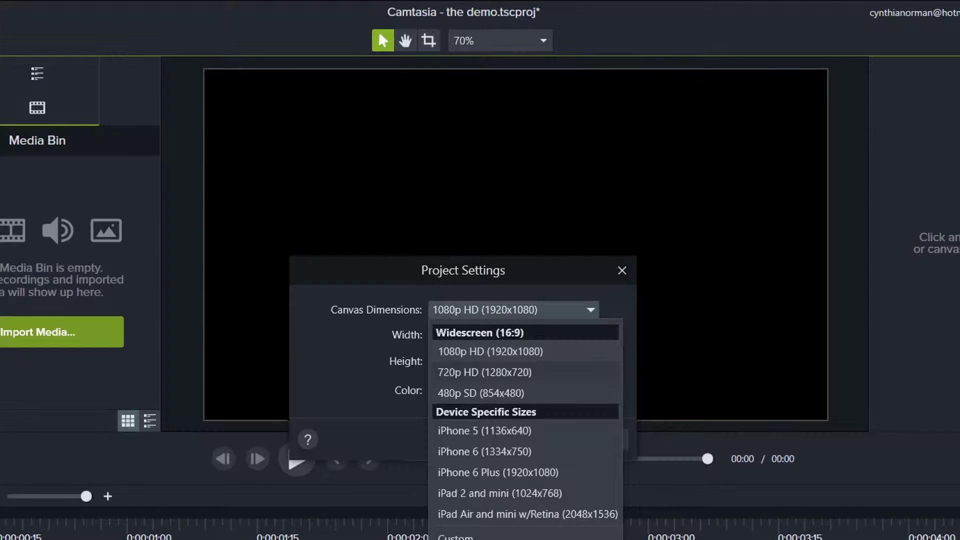
left_click(525, 372)
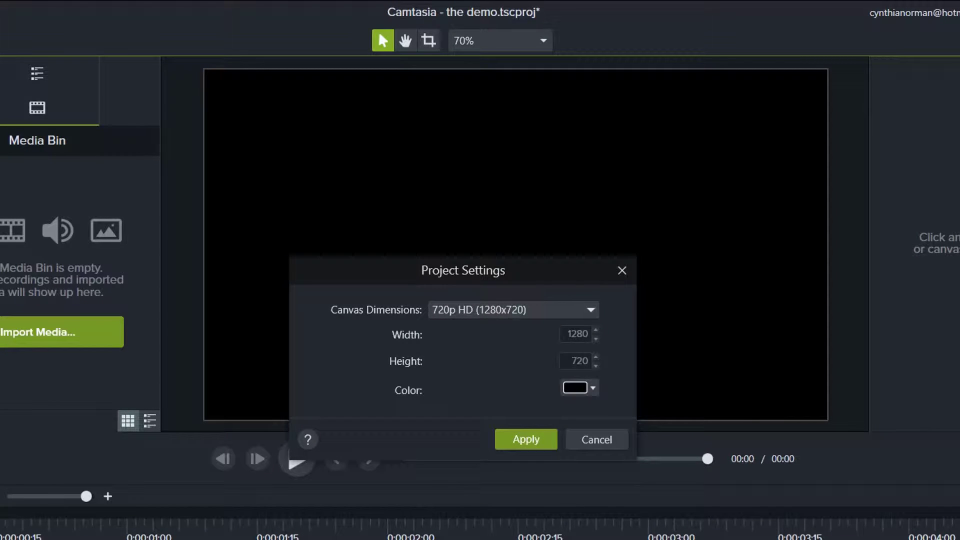
left_click(593, 388)
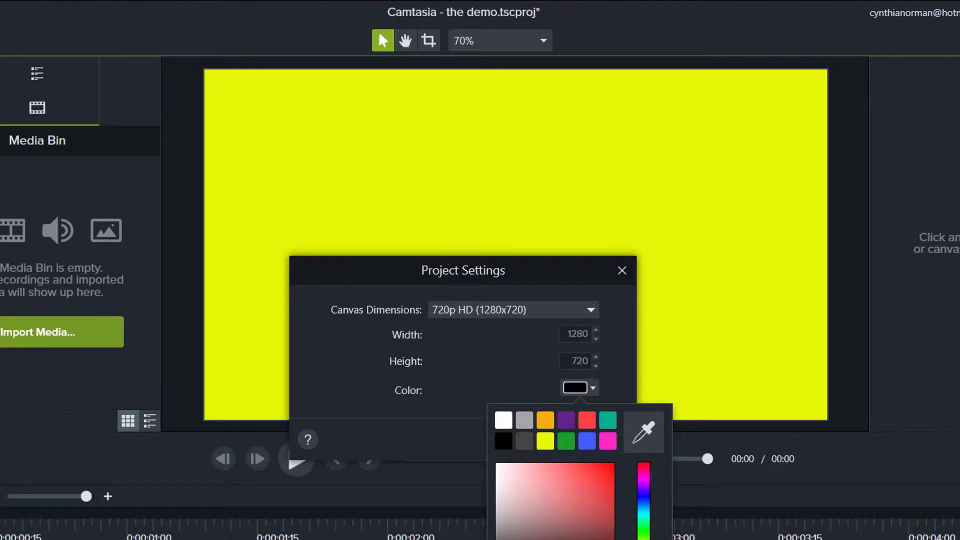
left_click(545, 441)
left_click(527, 440)
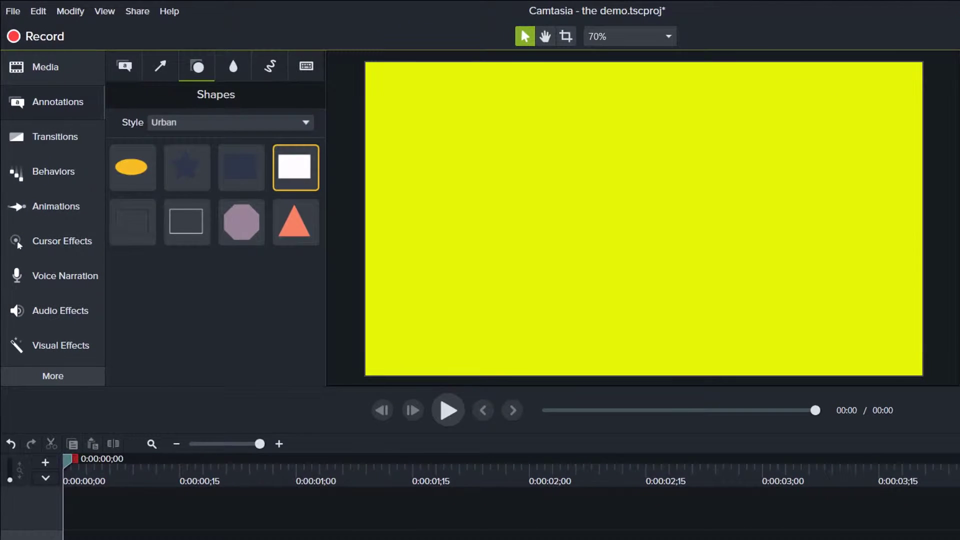
Step: Add a white rectangle shape flattened into a thin horizontal line, and colour its fill and outline green
left_click_drag(295, 167, 878, 219)
left_click_drag(643, 258, 643, 181)
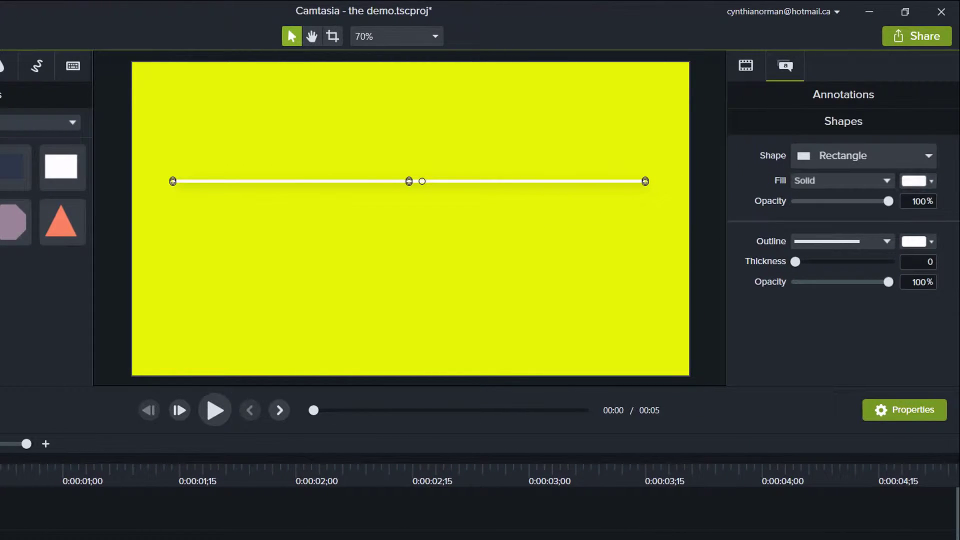
left_click(917, 181)
left_click(860, 230)
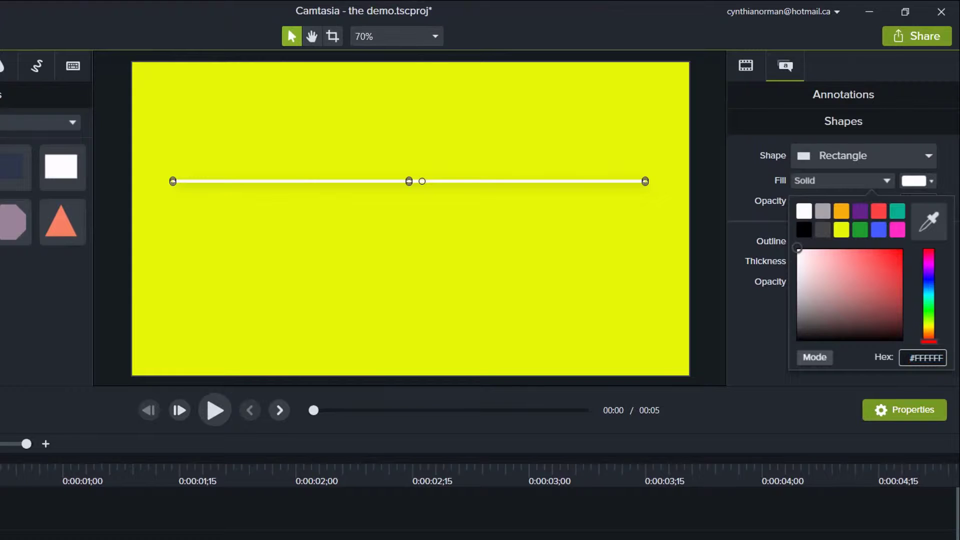
left_click(918, 241)
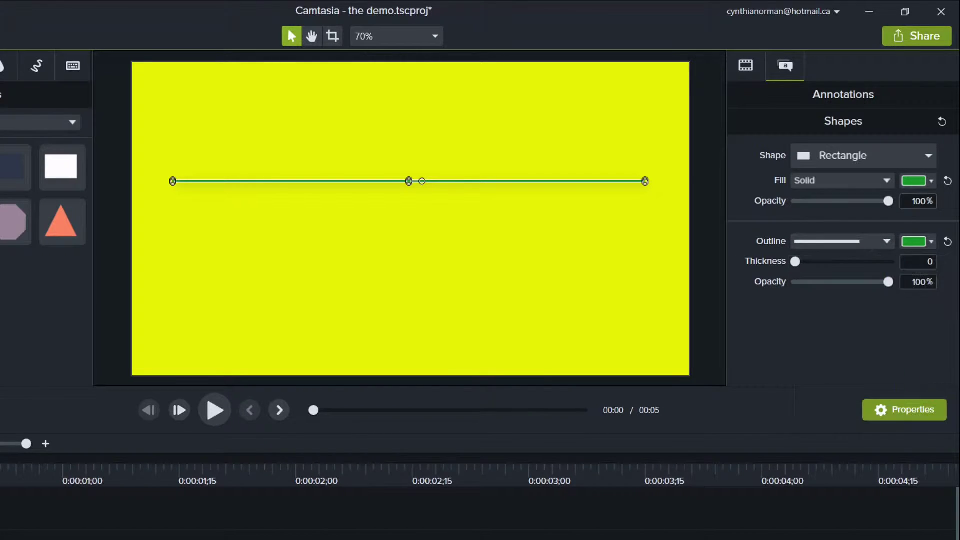
left_click(861, 290)
Step: Set the green line's fill opacity to 75% and move it to the centre of the canvas
left_click(919, 202)
type("75")
key("Return")
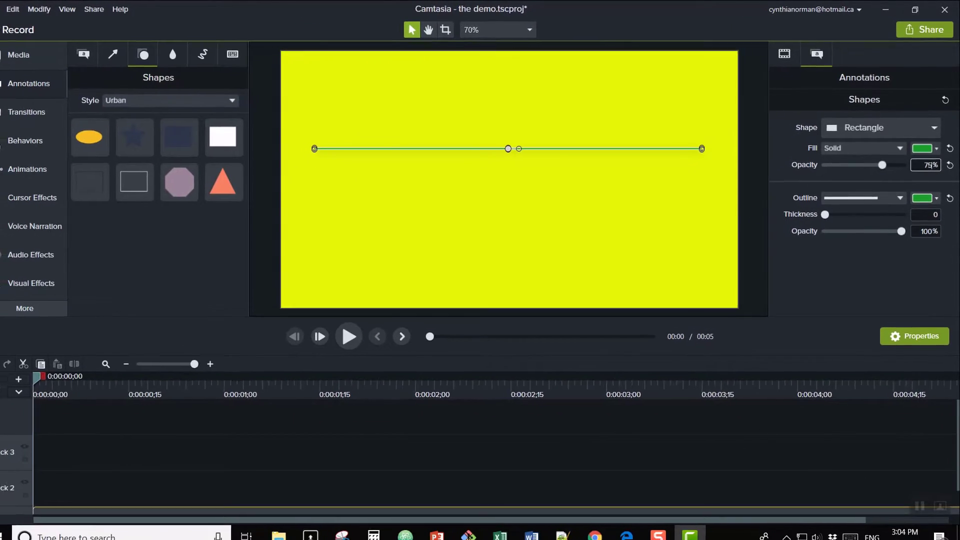
left_click_drag(509, 148, 510, 178)
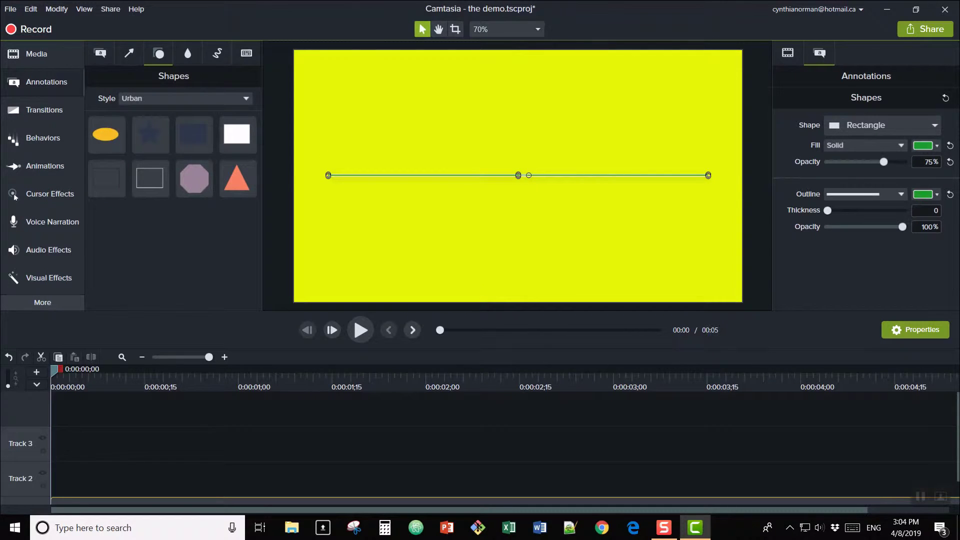
Step: Add a plain text callout above the line, widen its box, and make it read "Animated Text"
left_click(100, 53)
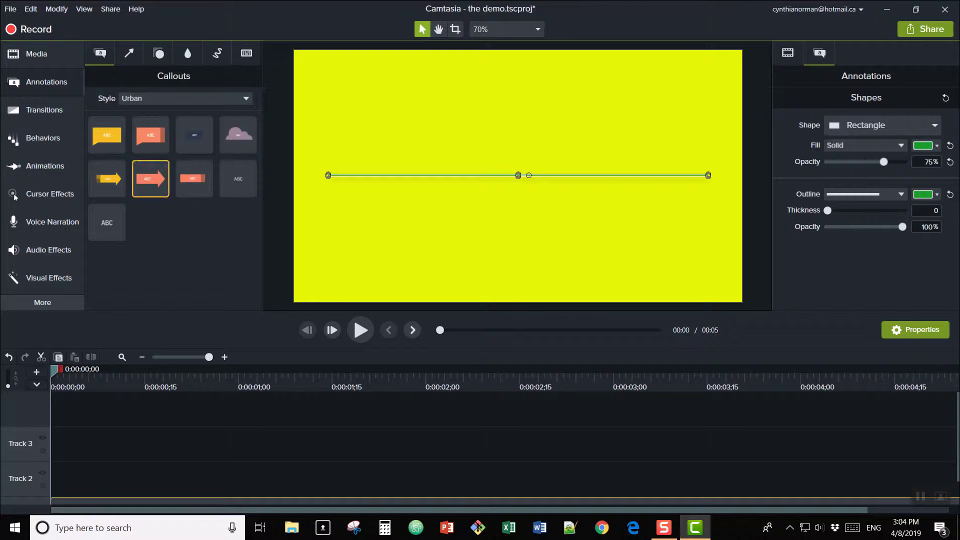
left_click_drag(107, 223, 433, 112)
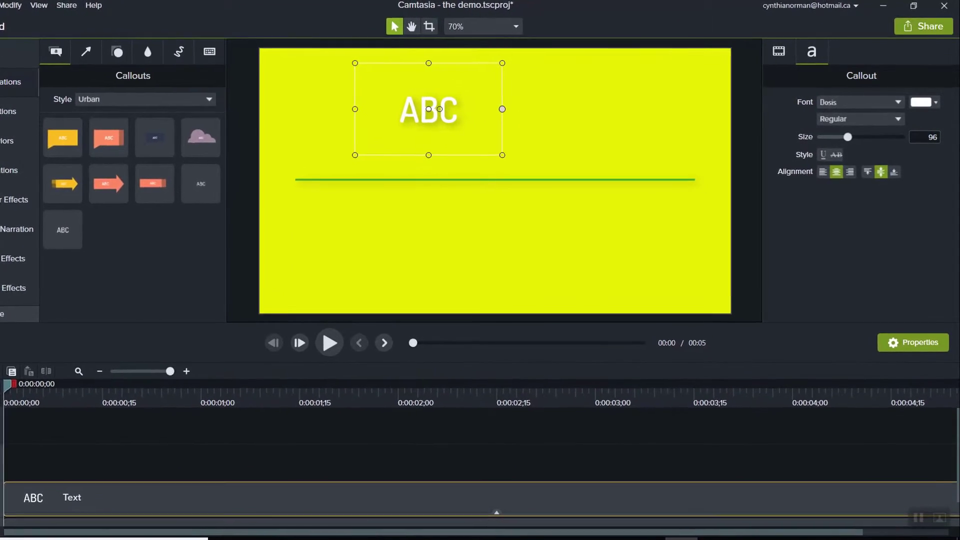
left_click_drag(511, 109, 700, 108)
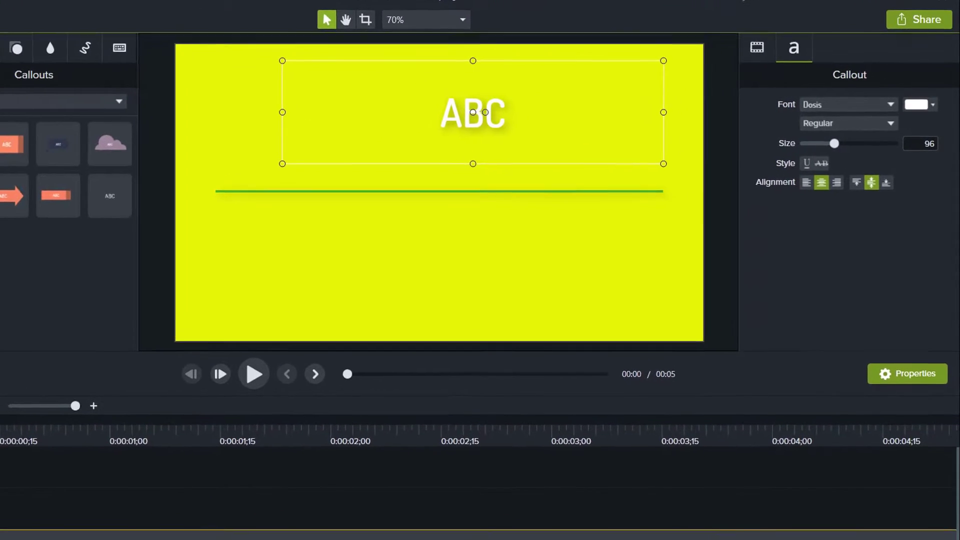
double_click(489, 112)
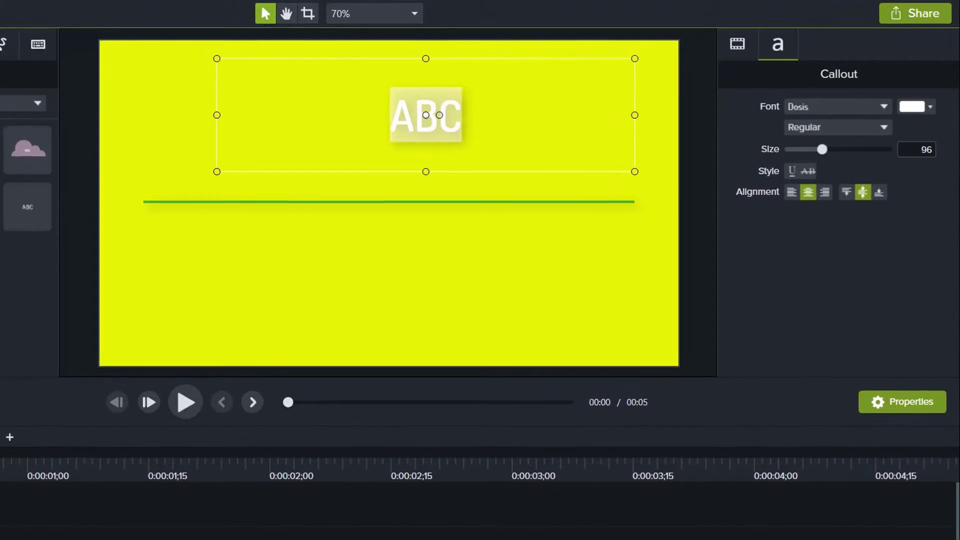
type("An")
type("ima")
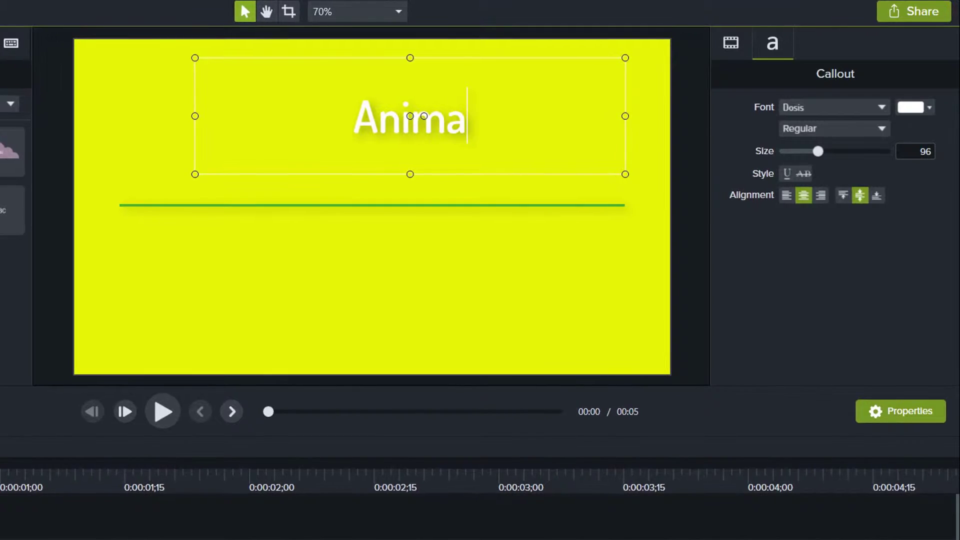
type("ted Text")
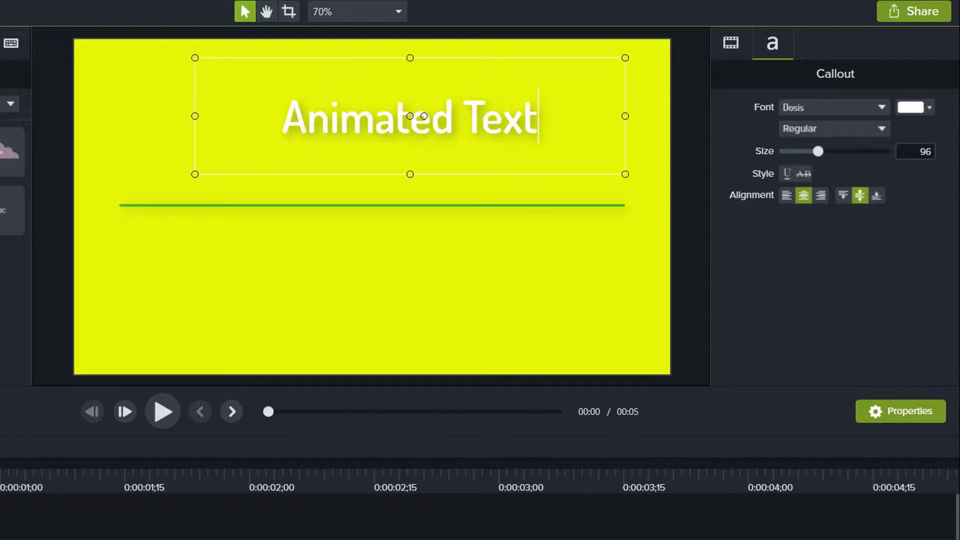
Step: Change the "Animated Text" callout's font to Valken and its colour to bright pink
left_click(881, 108)
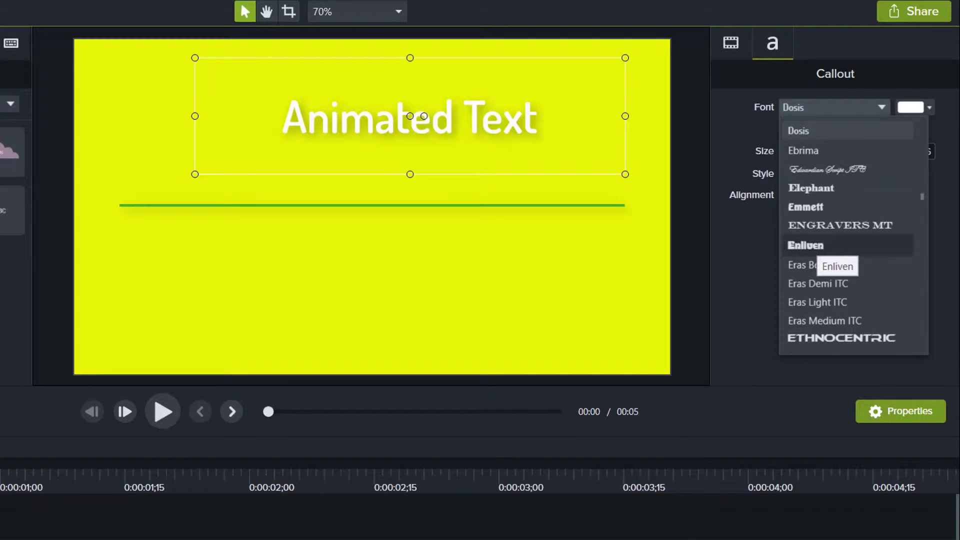
scroll(821, 256, "down", 15)
left_click(811, 332)
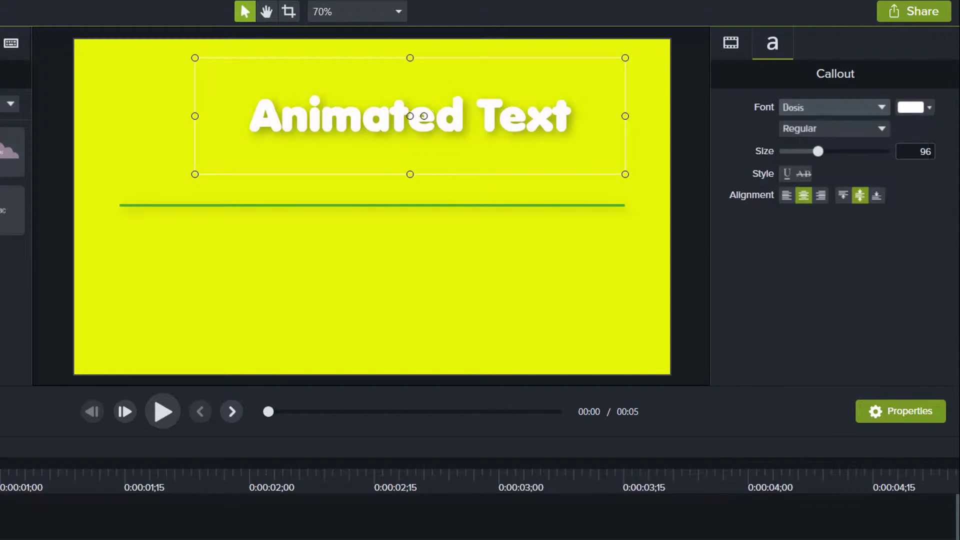
left_click(915, 107)
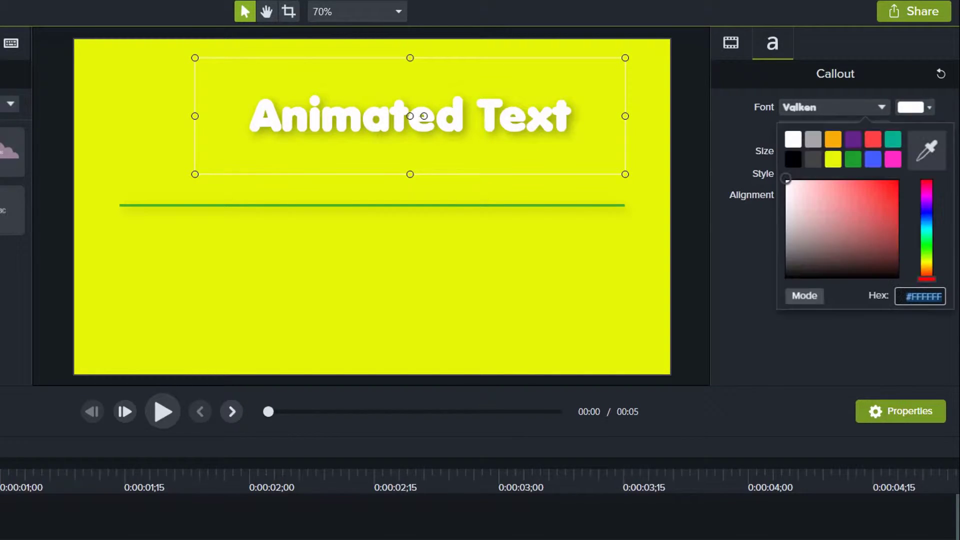
left_click(893, 159)
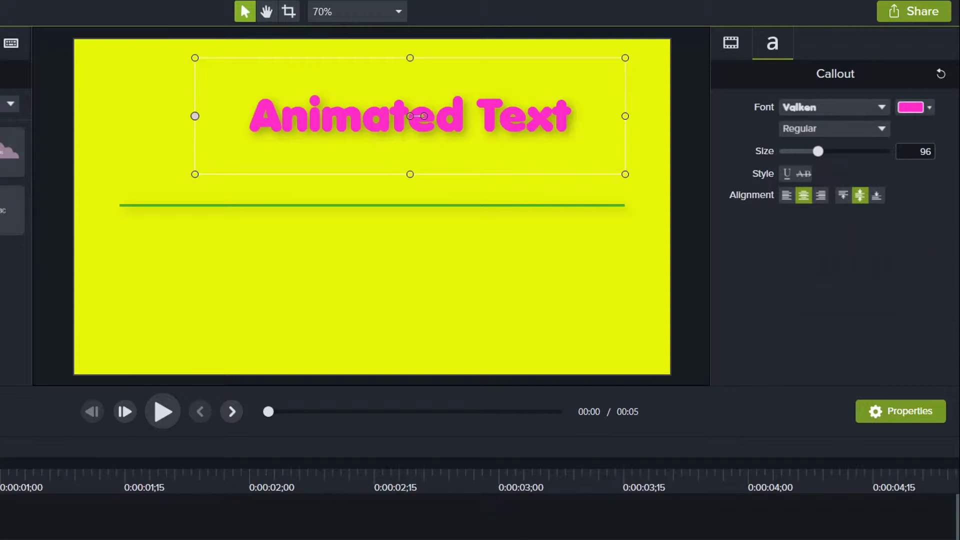
Step: Enlarge the title text to size 127 and fit its box, centred just above the green line
left_click_drag(195, 116, 146, 116)
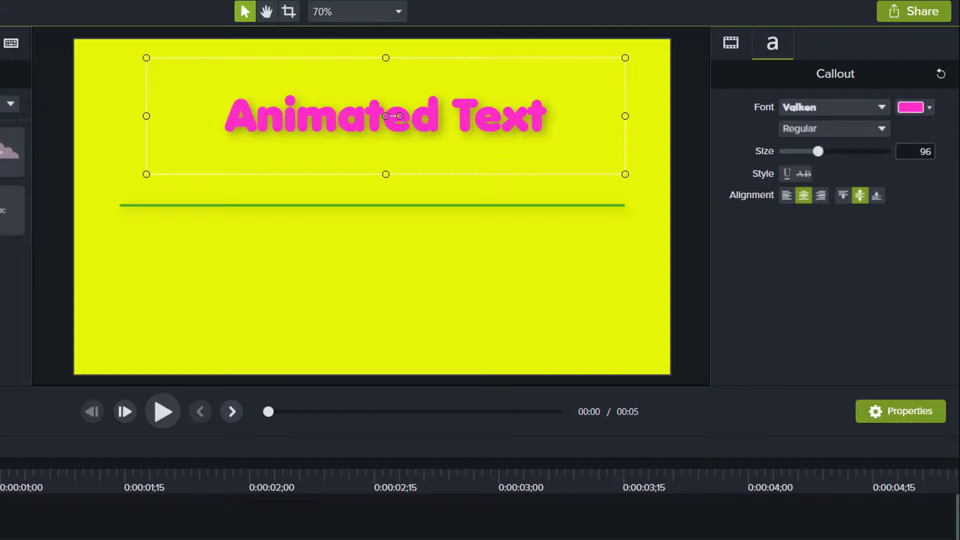
left_click_drag(818, 152, 831, 151)
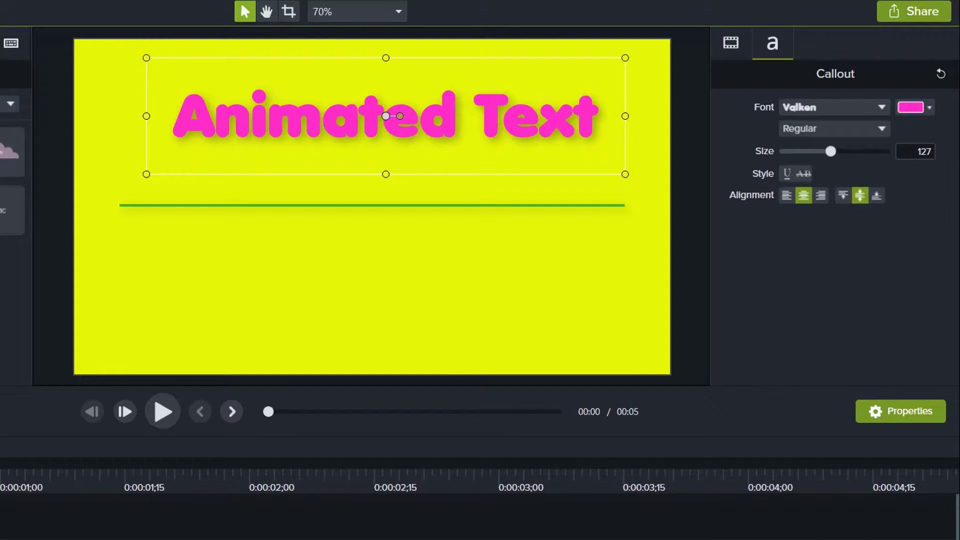
left_click_drag(386, 116, 372, 127)
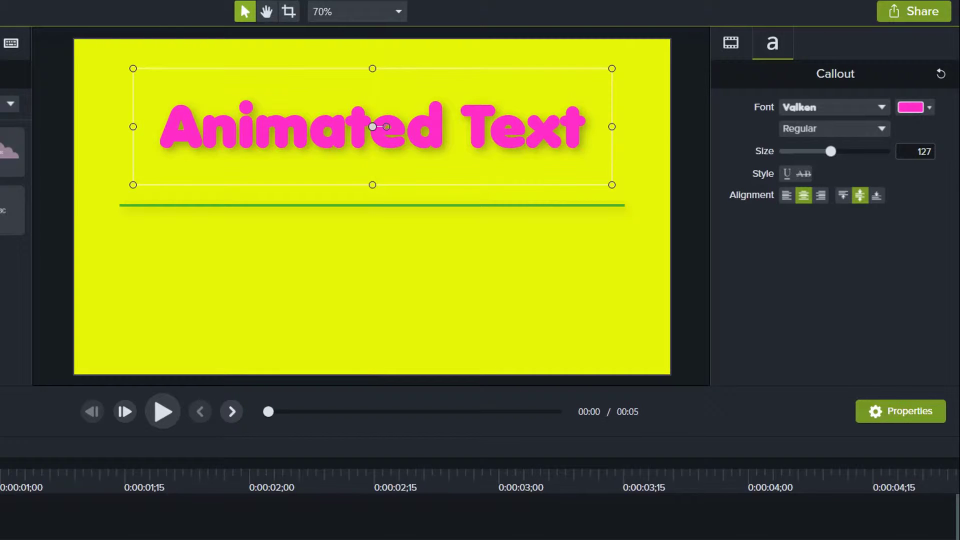
left_click_drag(372, 69, 372, 110)
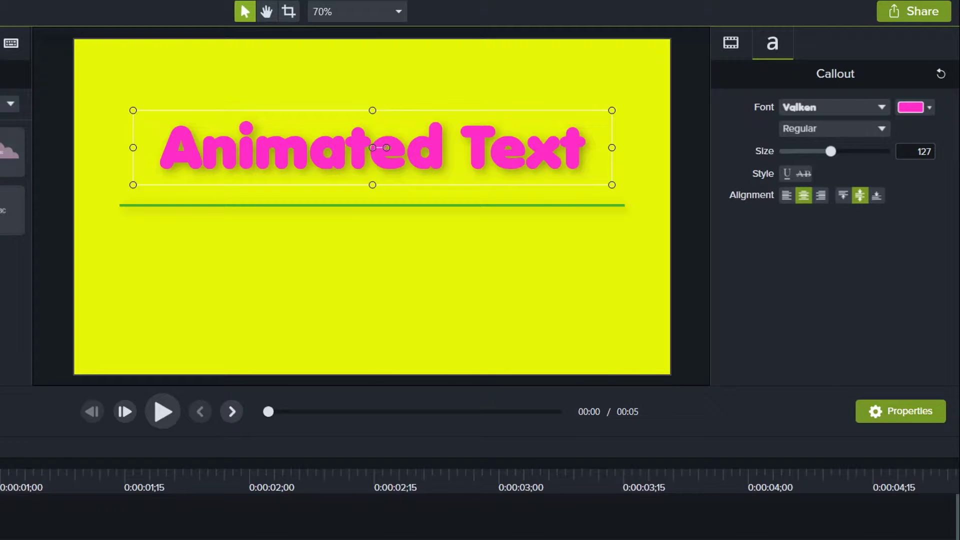
Step: Paste a copy of the title, place it below the green line, and change its text to "Intro Video"
key("ctrl+v")
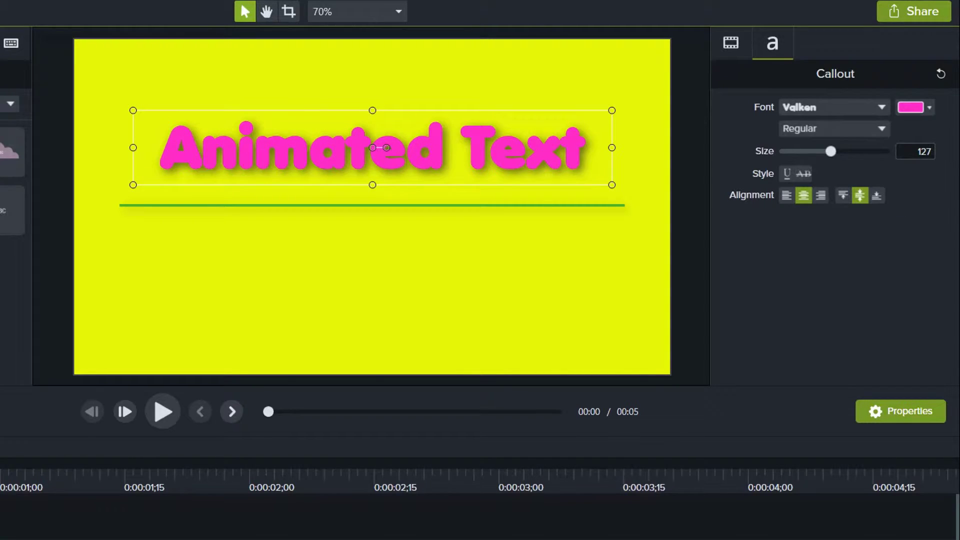
left_click_drag(373, 147, 372, 254)
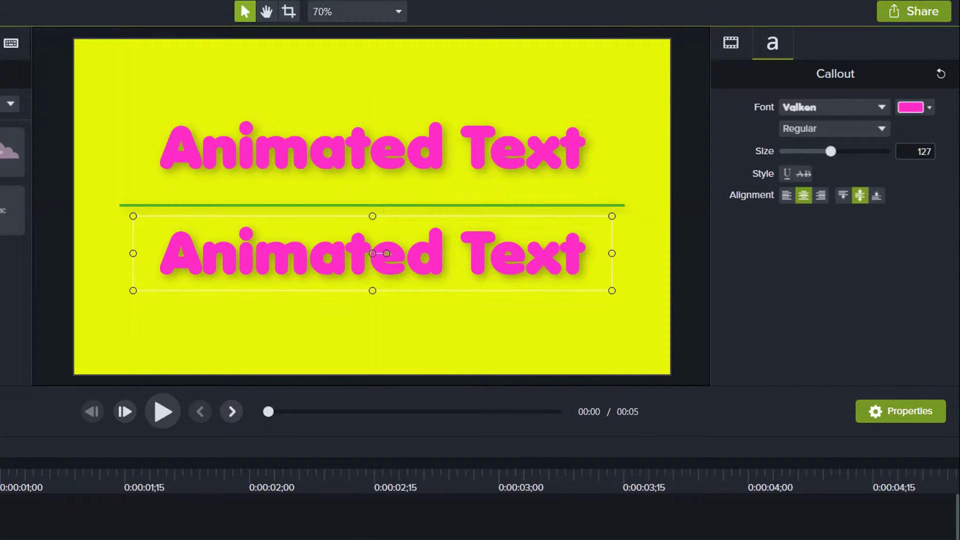
double_click(373, 254)
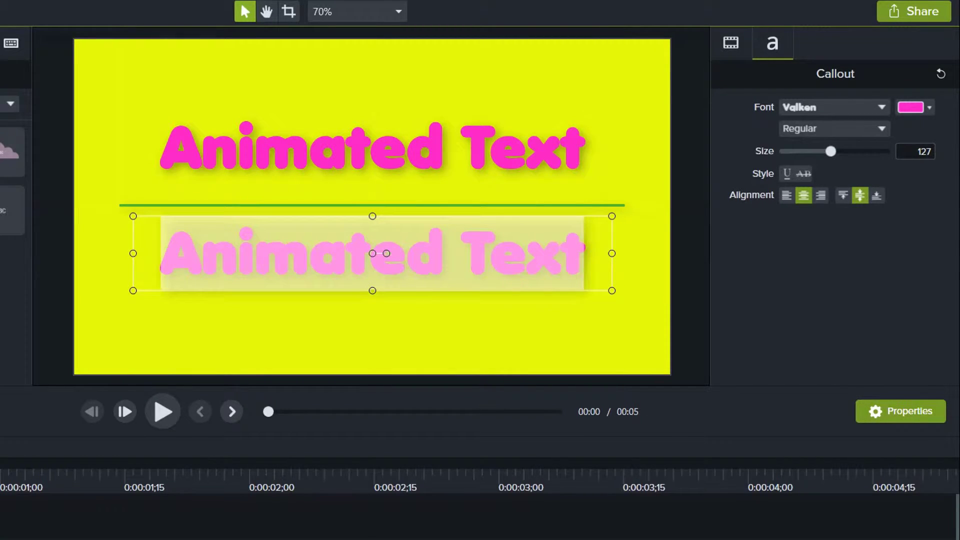
type("Intro")
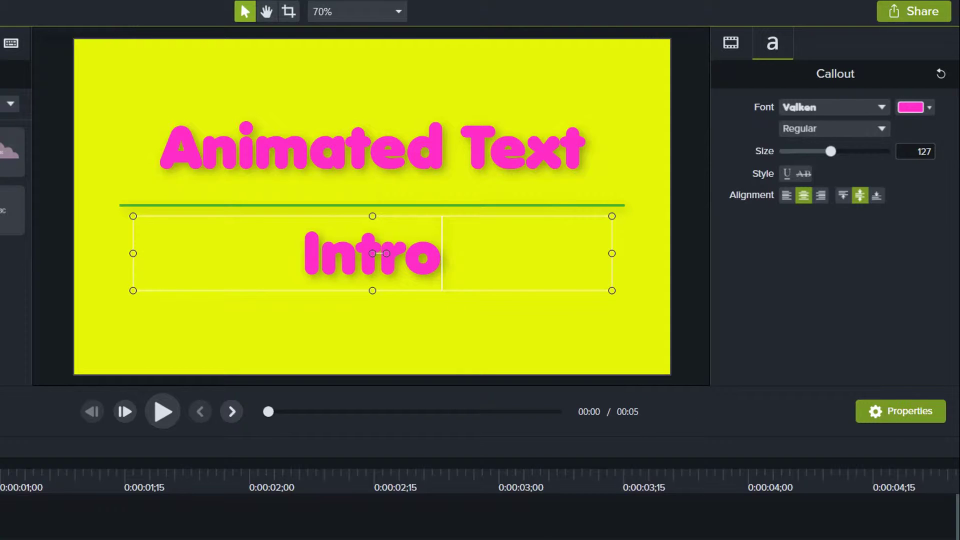
type(" Video")
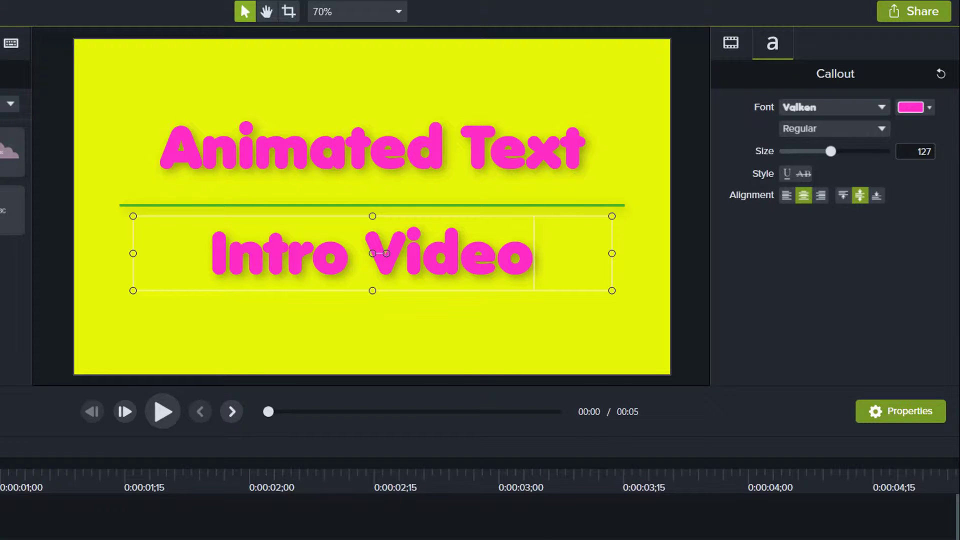
Step: Reduce the "Intro Video" text to size 86 and shorten its box from below to fit the text
key("Escape")
left_click(373, 253)
left_click_drag(831, 152, 814, 151)
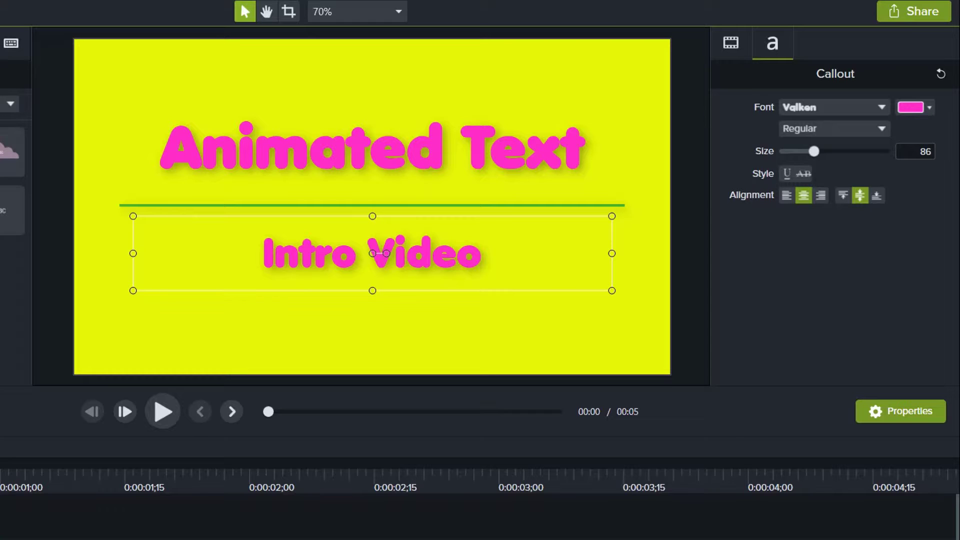
left_click_drag(373, 291, 373, 269)
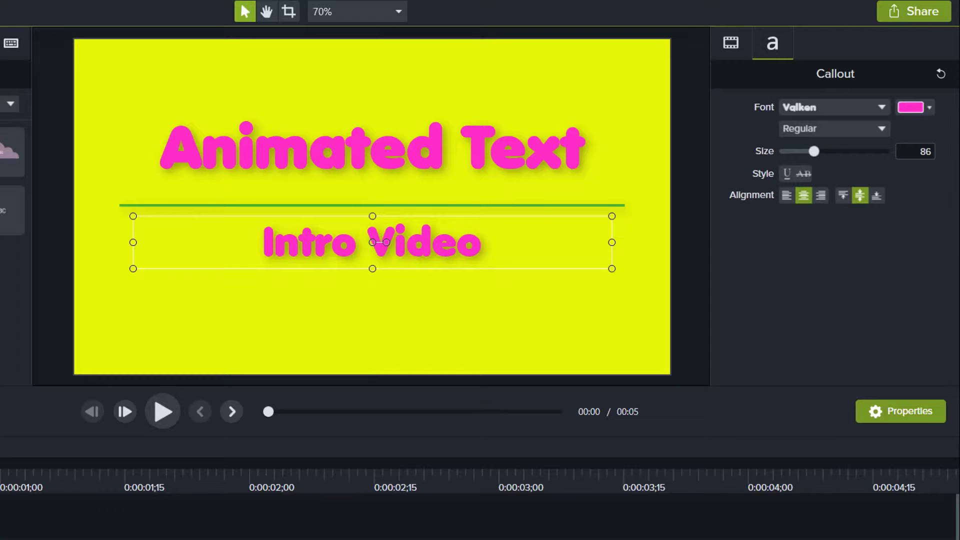
Step: Delete the drop shadow effect from the "Intro Video" text and reselect that callout
left_click(373, 150)
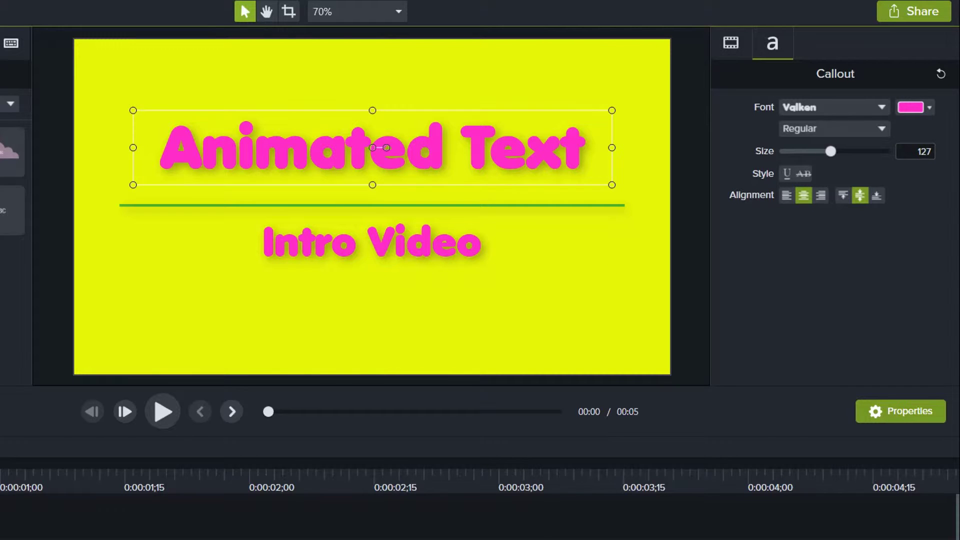
left_click(373, 242)
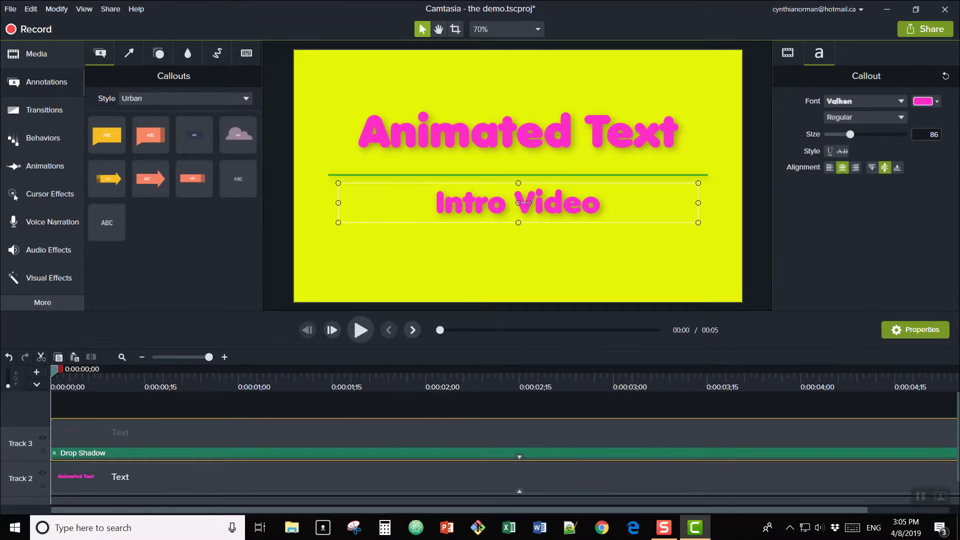
left_click(83, 453)
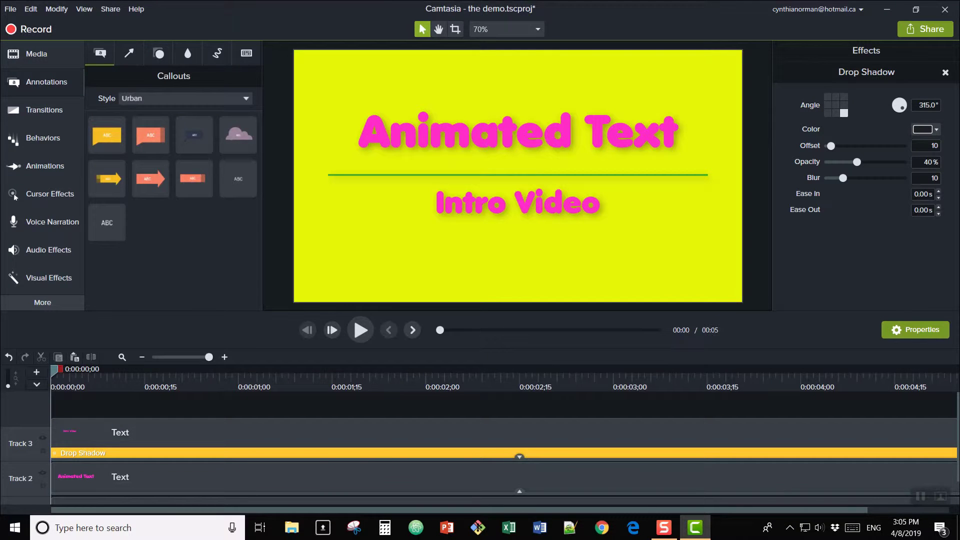
key("Delete")
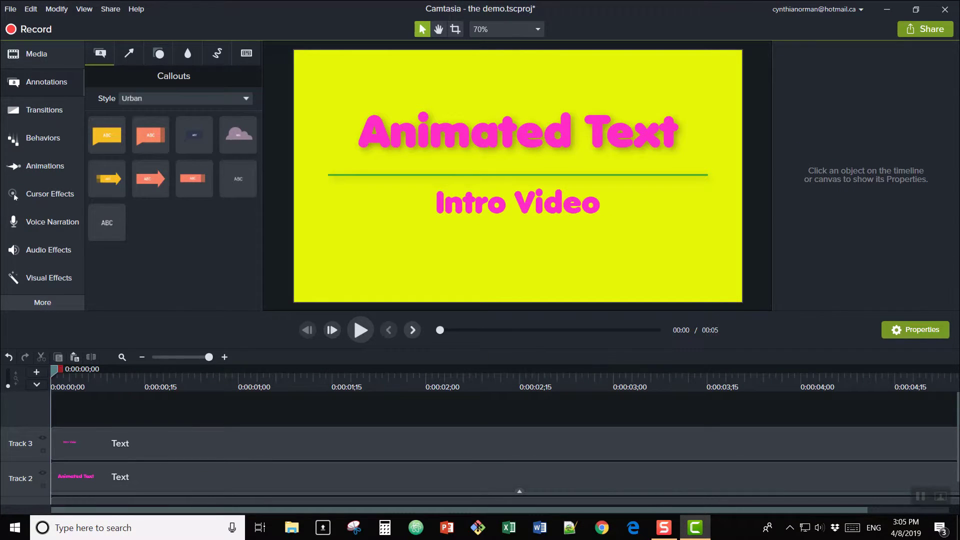
left_click(519, 203)
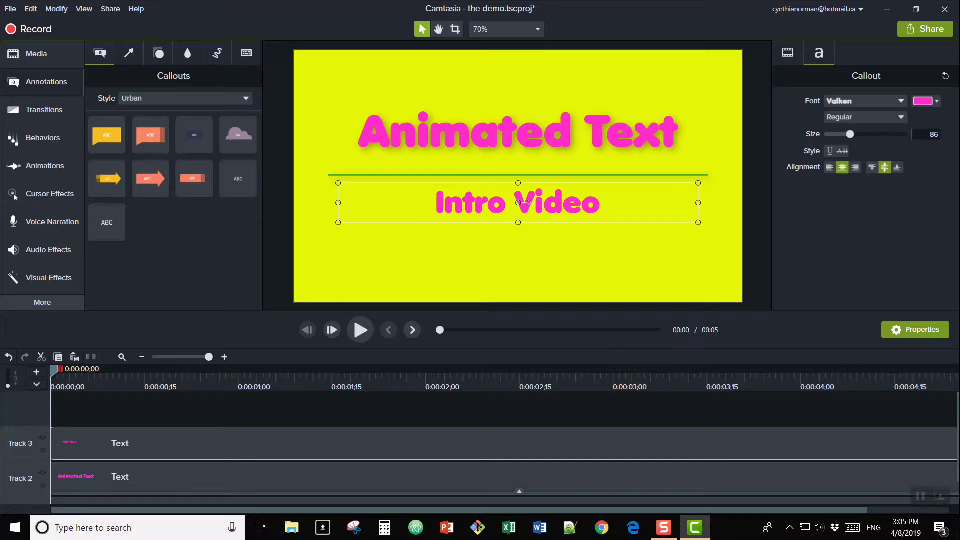
Step: Delete the drop shadow effect from the "Animated Text" title
left_click(520, 492)
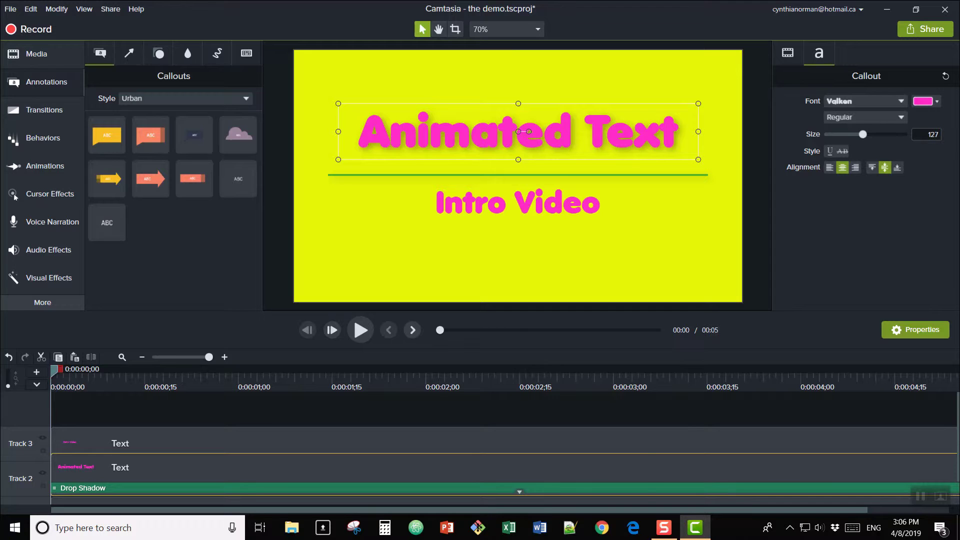
left_click(556, 488)
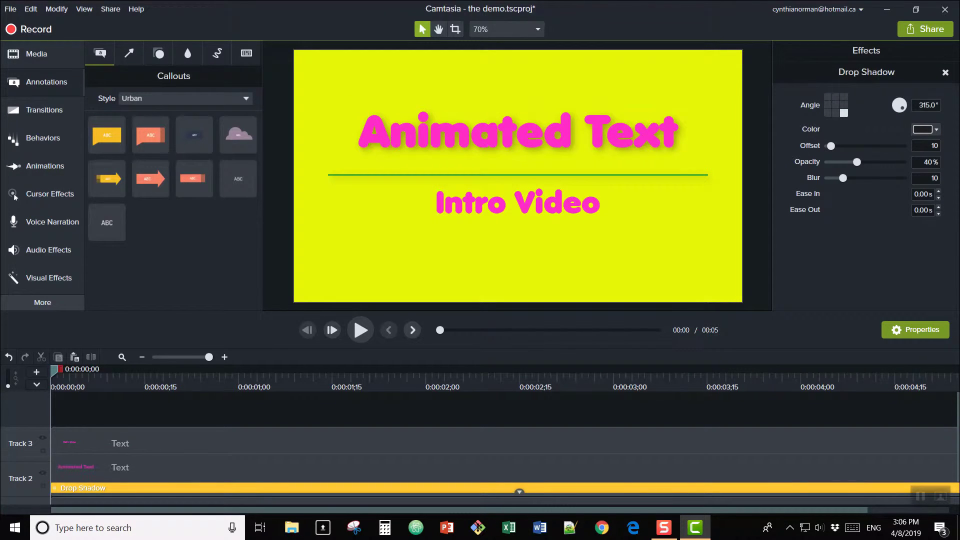
key("Delete")
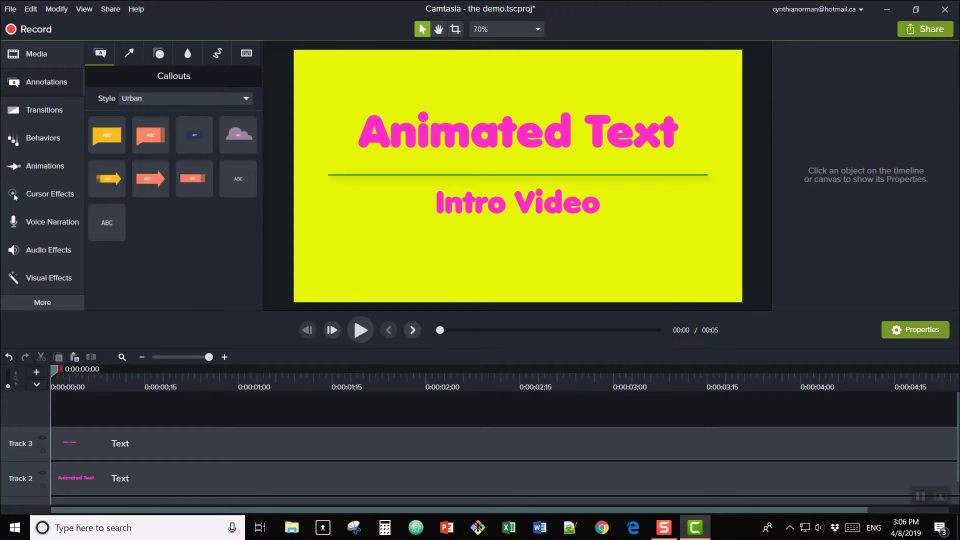
Step: Select the two text clips and the shape clip on the timeline and shorten them together to a duration of 00:00:03;16
key("ctrl+shift+minus")
key("ctrl+shift+minus")
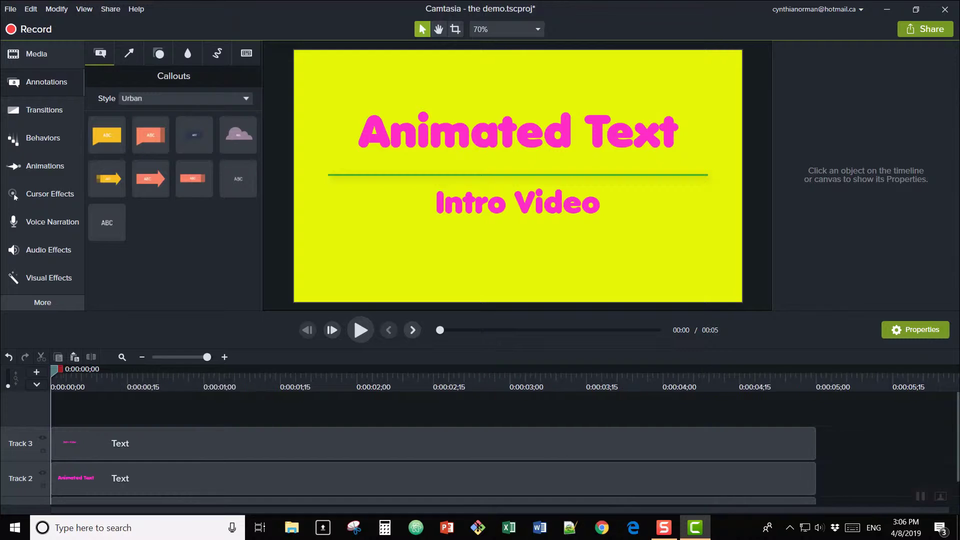
scroll(200, 425, "down", 1)
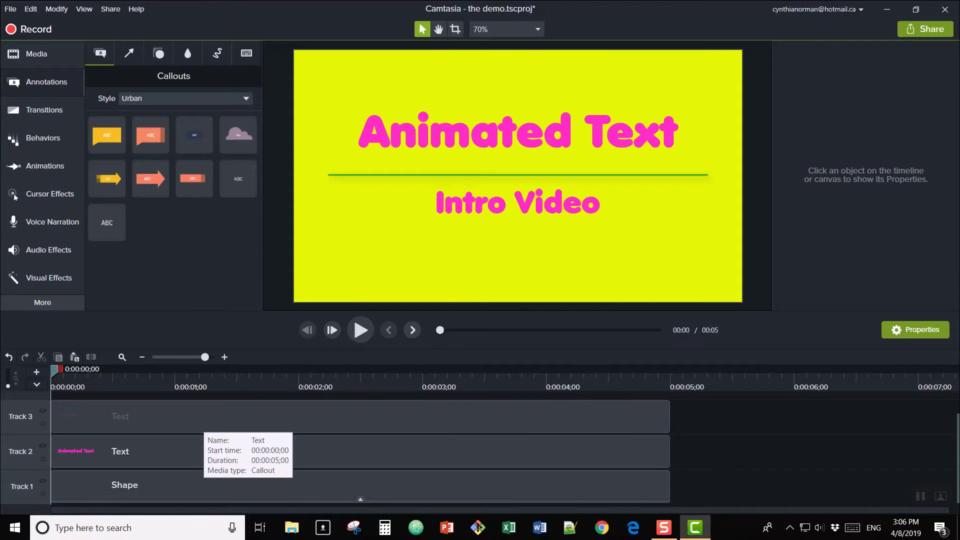
left_click(204, 424)
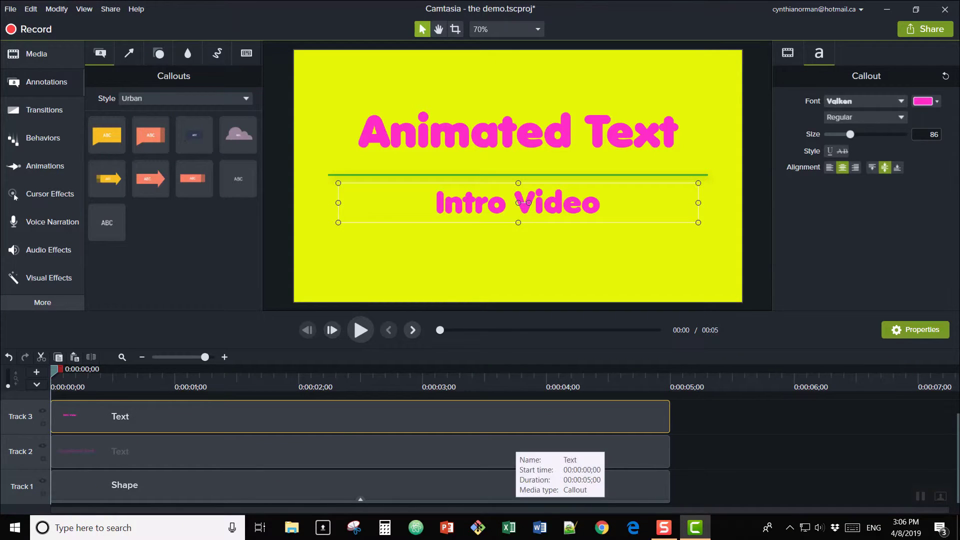
left_click(516, 442, "ctrl")
left_click(525, 485, "ctrl")
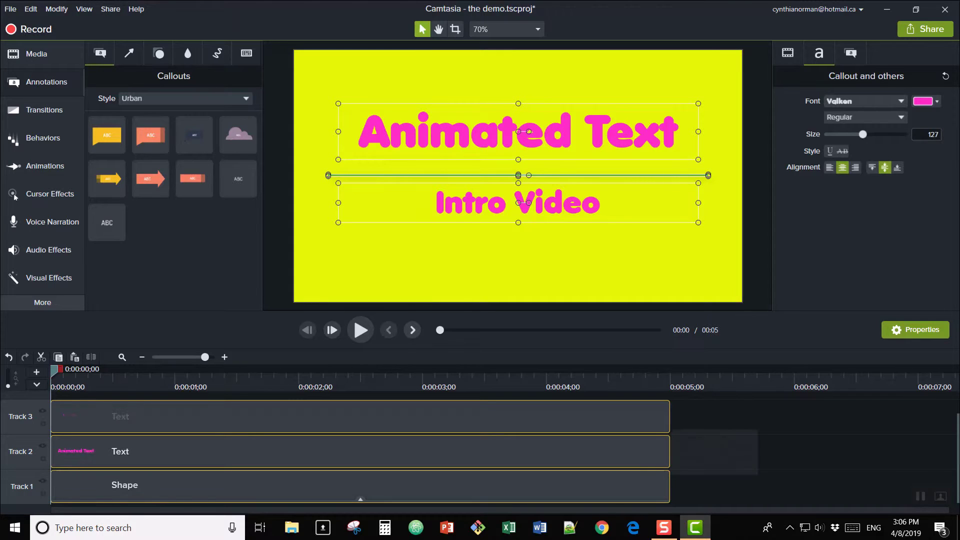
left_click_drag(669, 450, 488, 450)
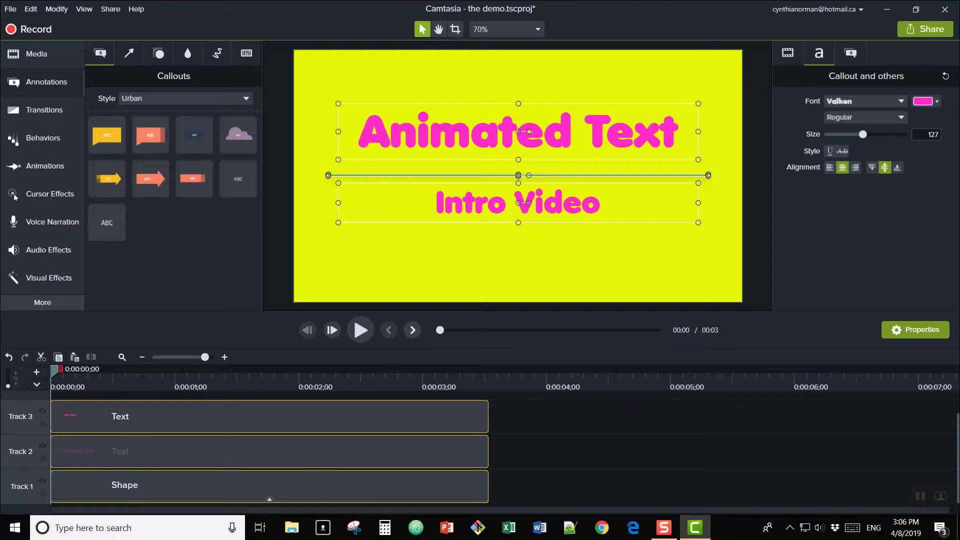
Step: Trim the title clip's start to 00:00:00;14 and the subtitle's to just after one second, and extend the line clip slightly past both
left_click(231, 450)
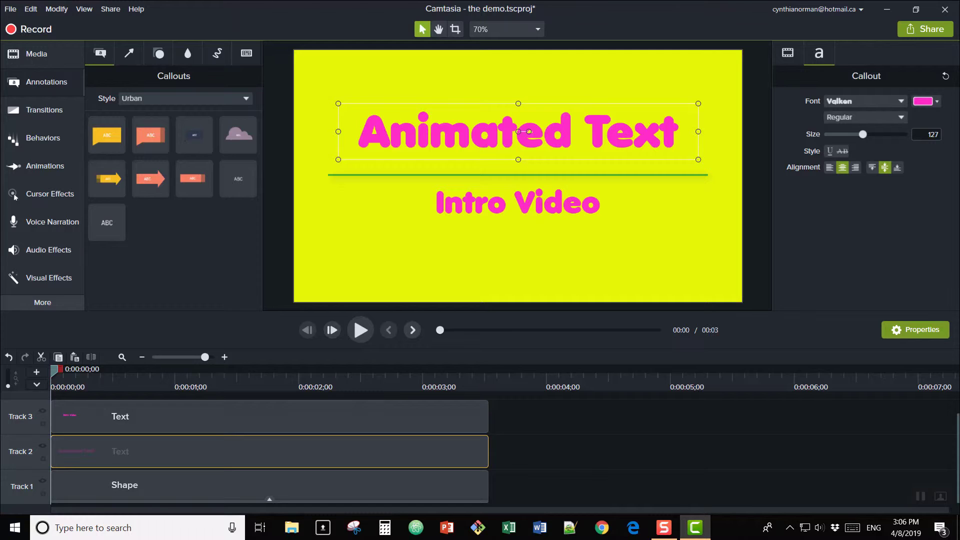
left_click_drag(51, 450, 109, 450)
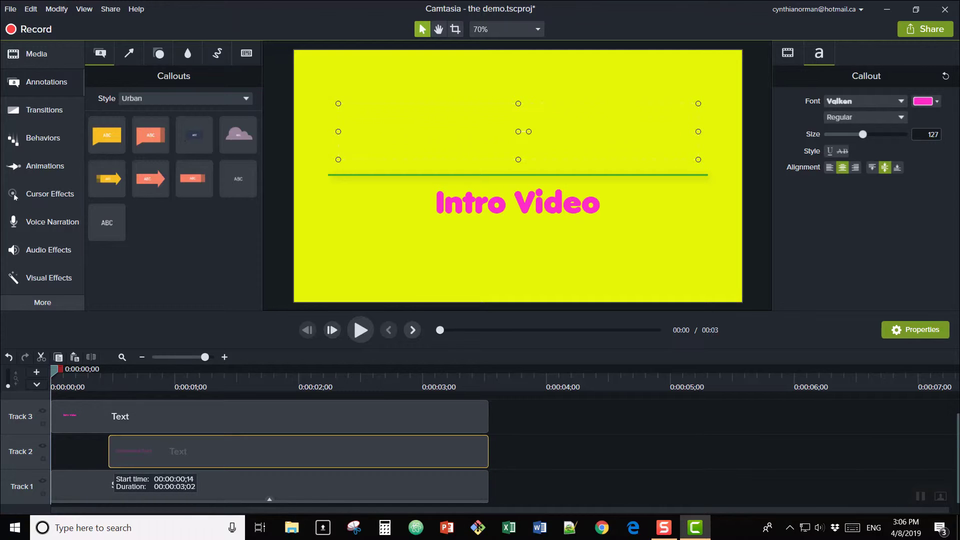
left_click(102, 485)
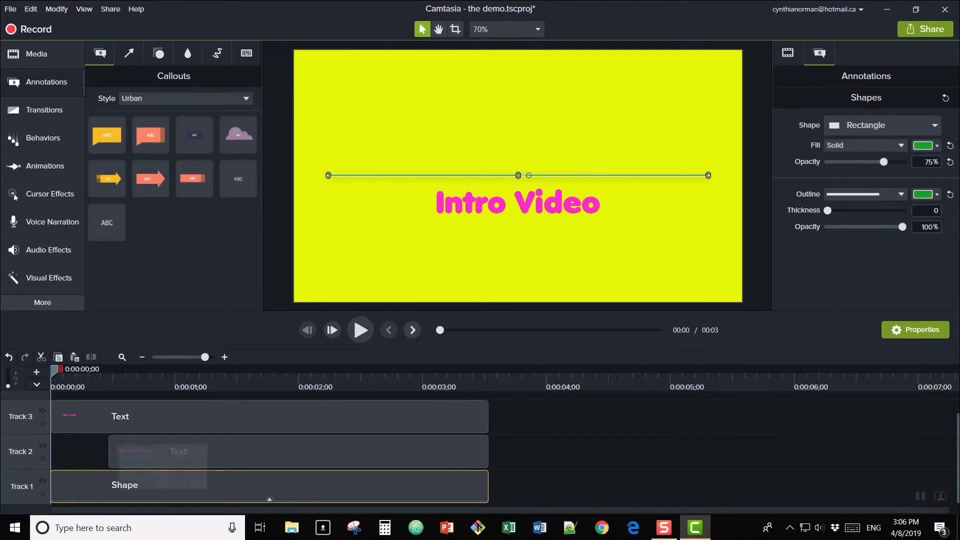
left_click(118, 416)
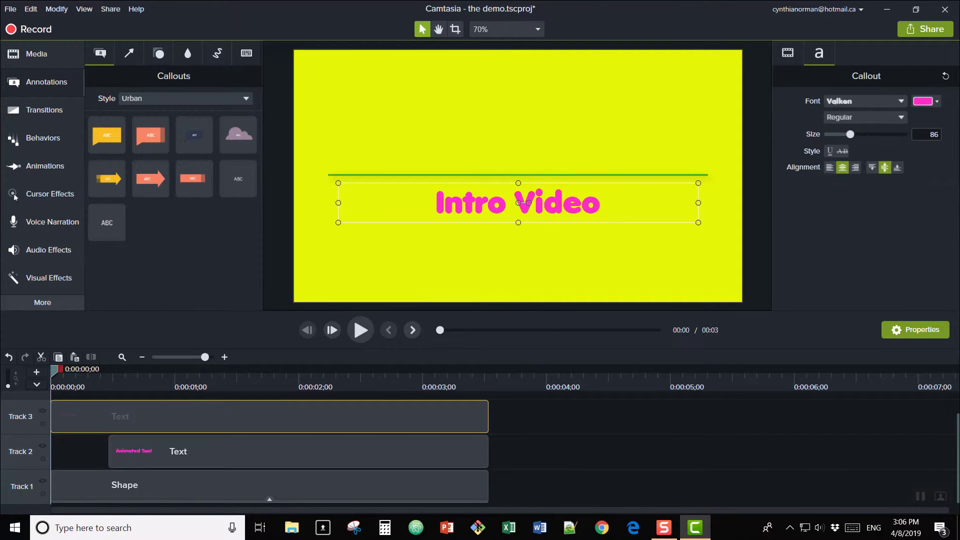
left_click_drag(52, 425, 191, 425)
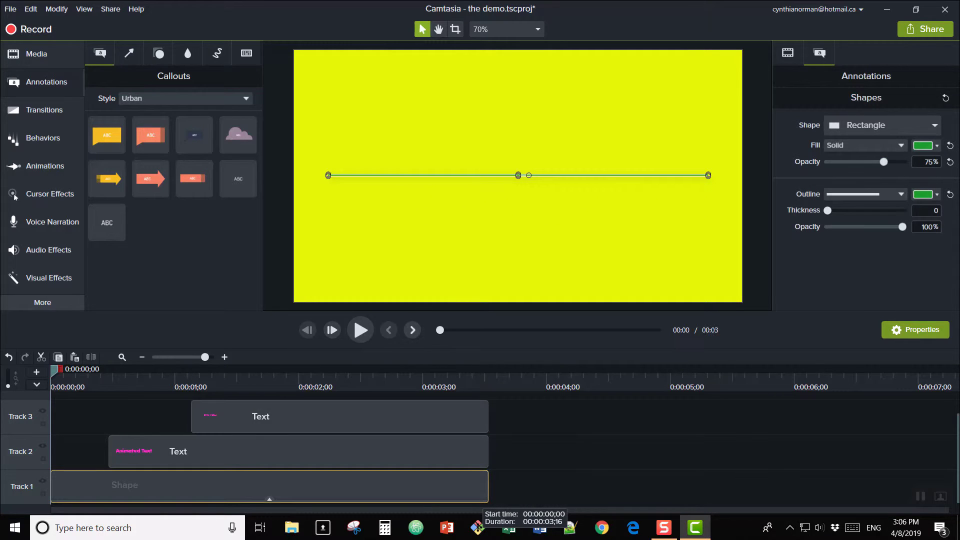
left_click_drag(489, 495, 509, 496)
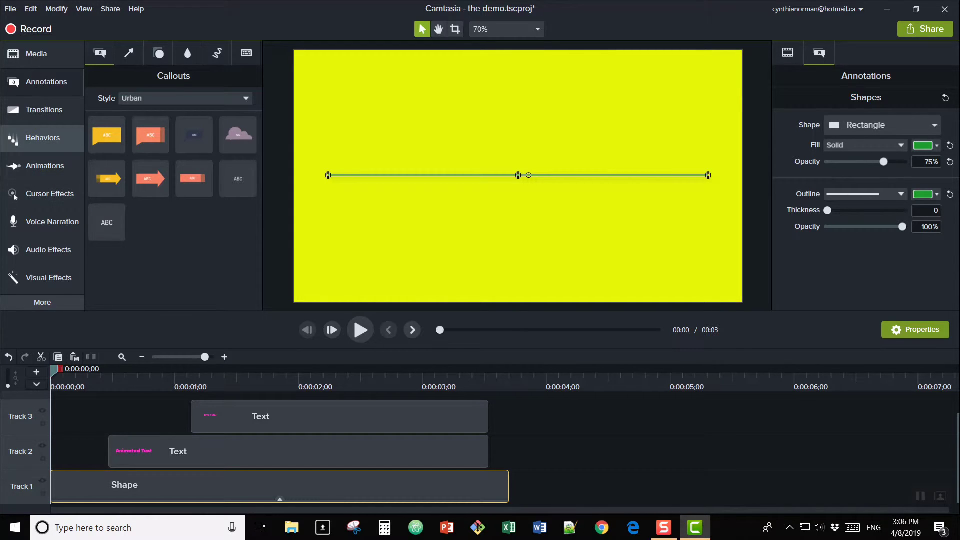
Step: Apply the Sliding behavior to the line's shape clip and set its Out style to Shrink
left_click(30, 138)
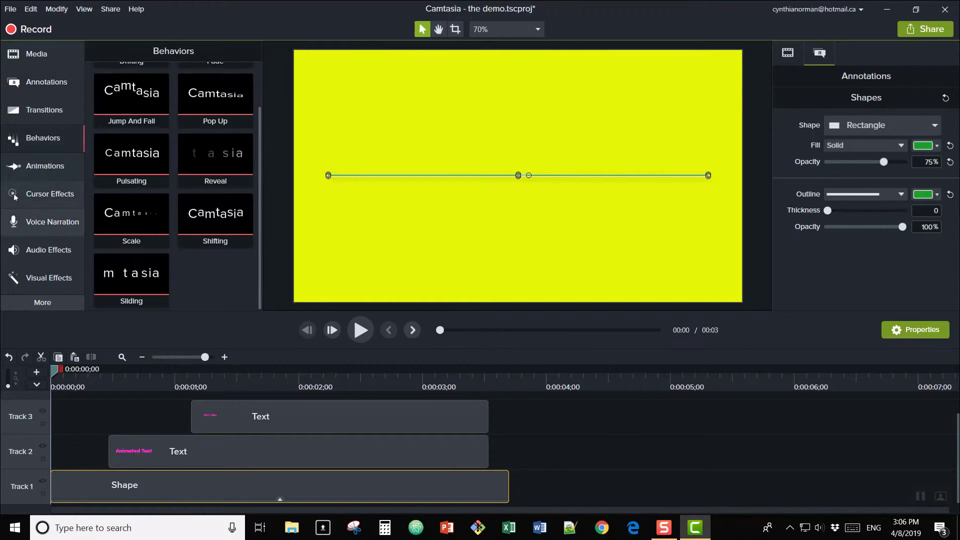
key("ctrl+a")
left_click_drag(140, 444, 154, 483)
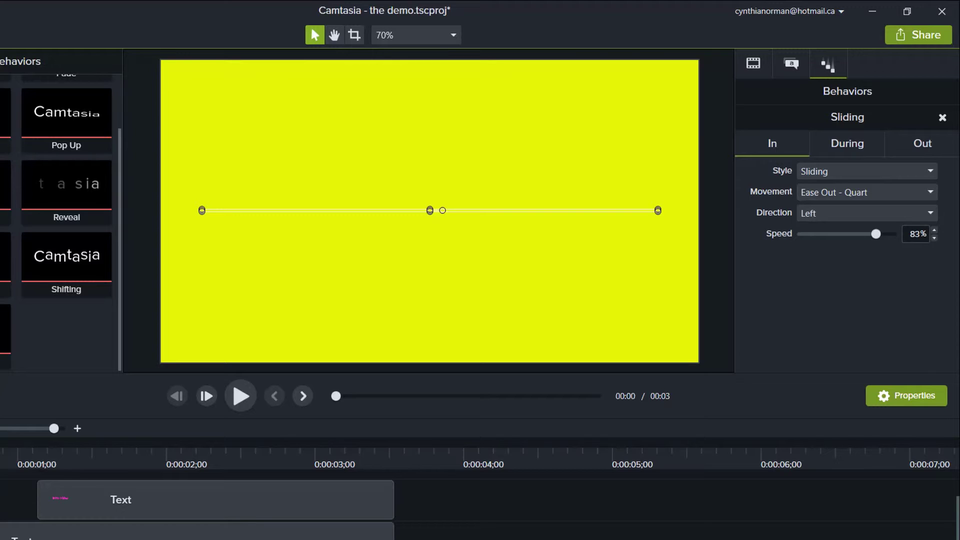
left_click(923, 143)
left_click(867, 171)
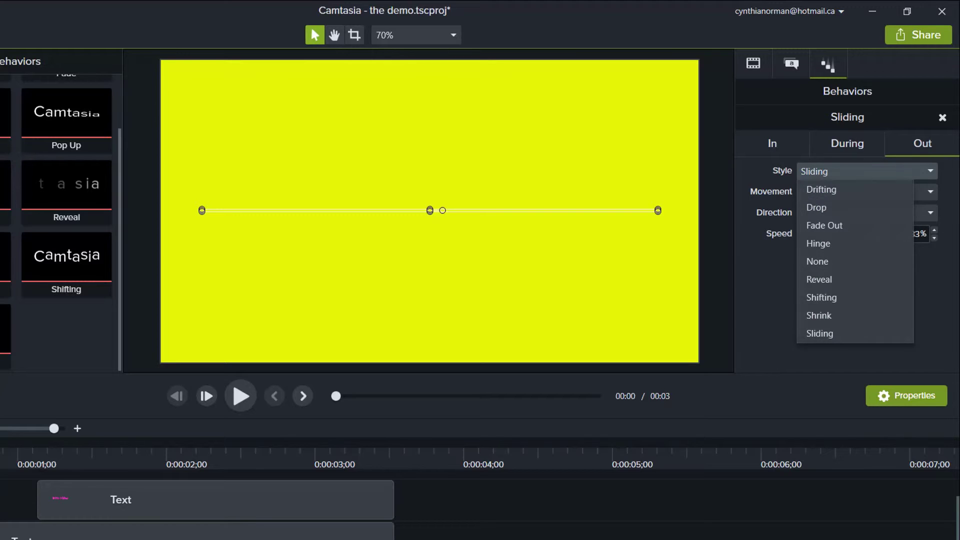
left_click(819, 315)
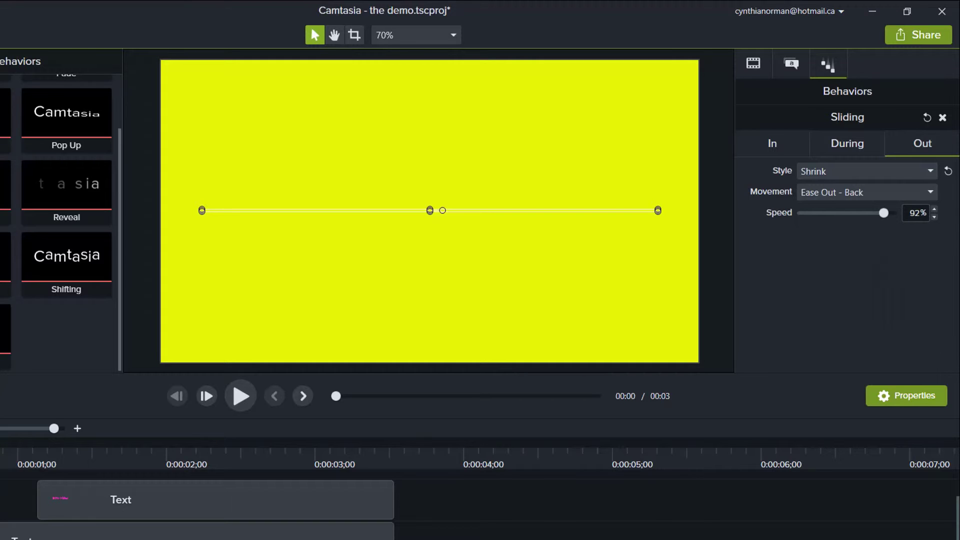
Step: Apply the Pop Up behavior to both text clips and preview the animation
left_click_drag(66, 120, 216, 516)
left_click_drag(67, 120, 50, 534)
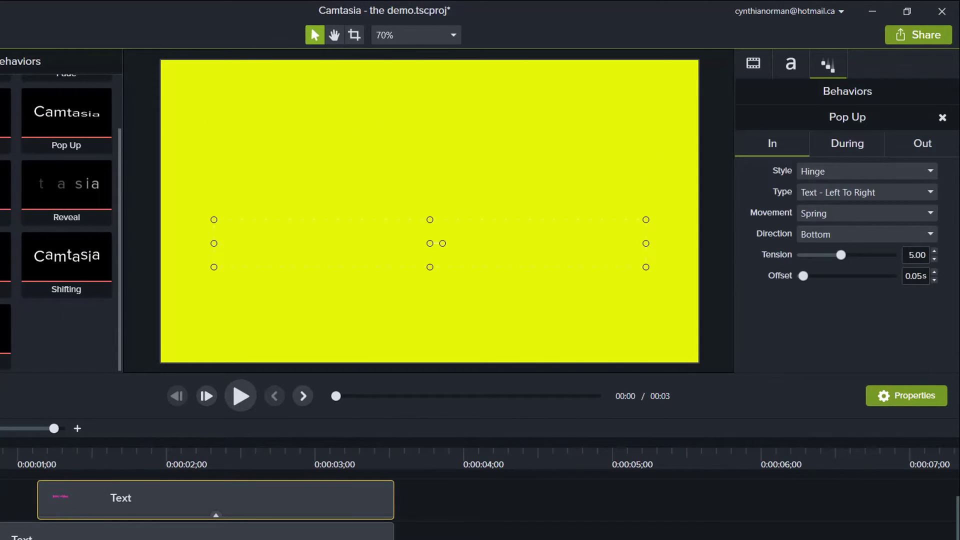
key("space")
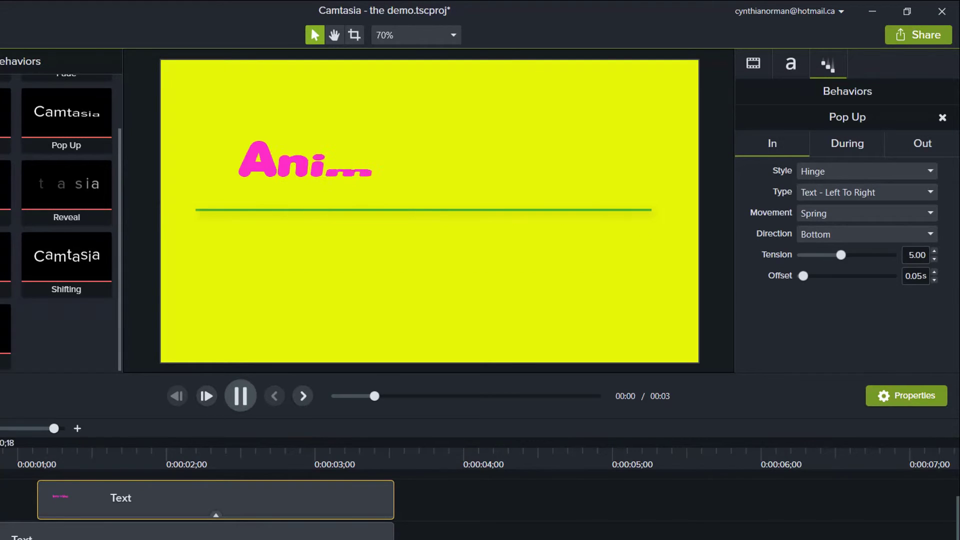
key("space")
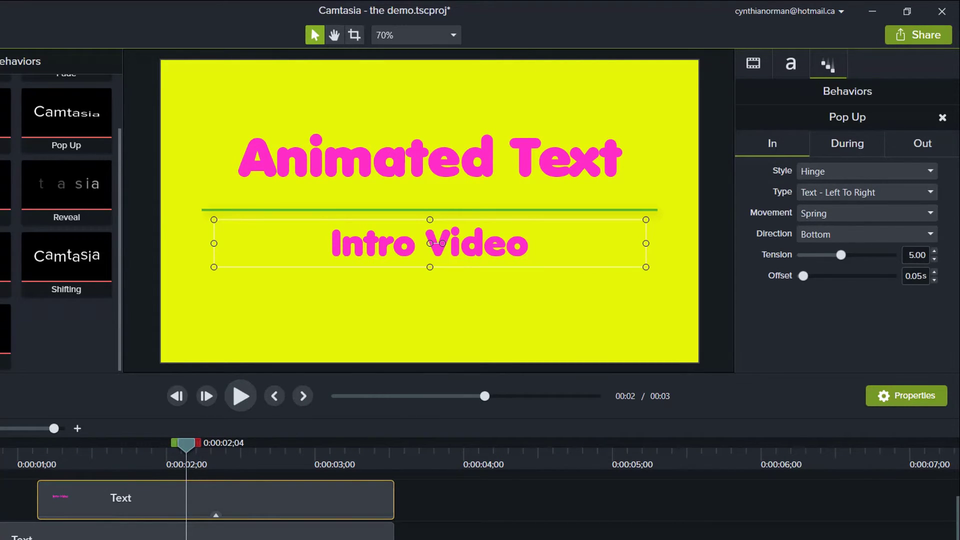
Step: Set the title's Pop Up type to Object for both In and Out, with Linear movement for Out
left_click(215, 533)
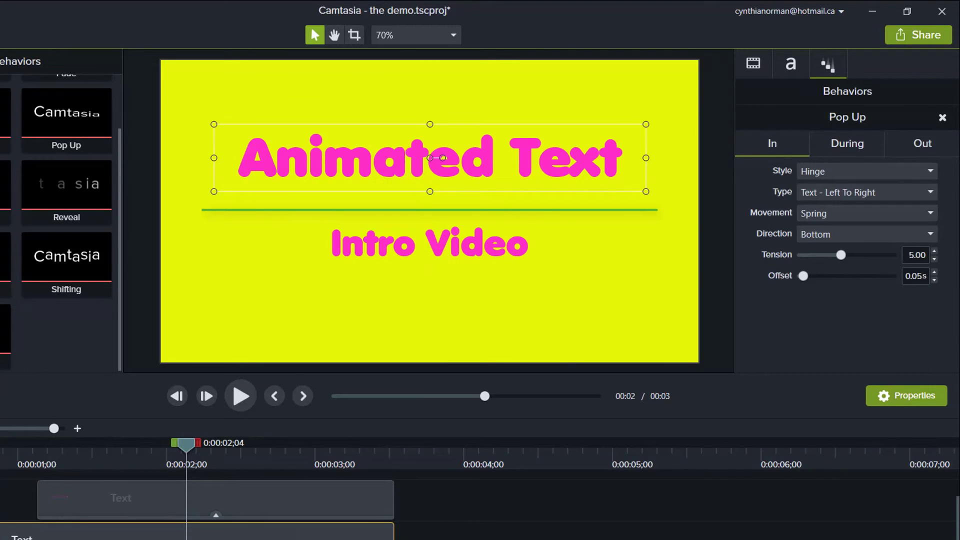
left_click(868, 193)
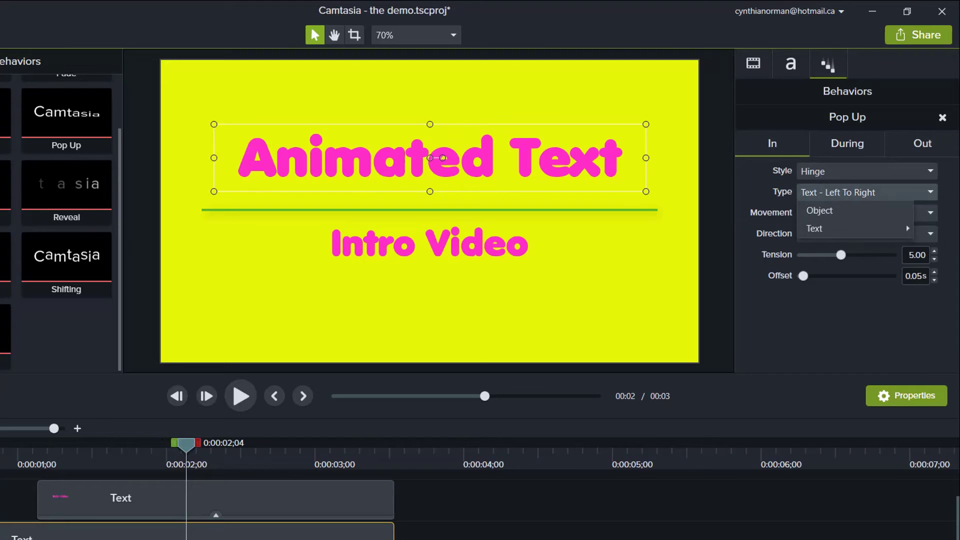
left_click(820, 211)
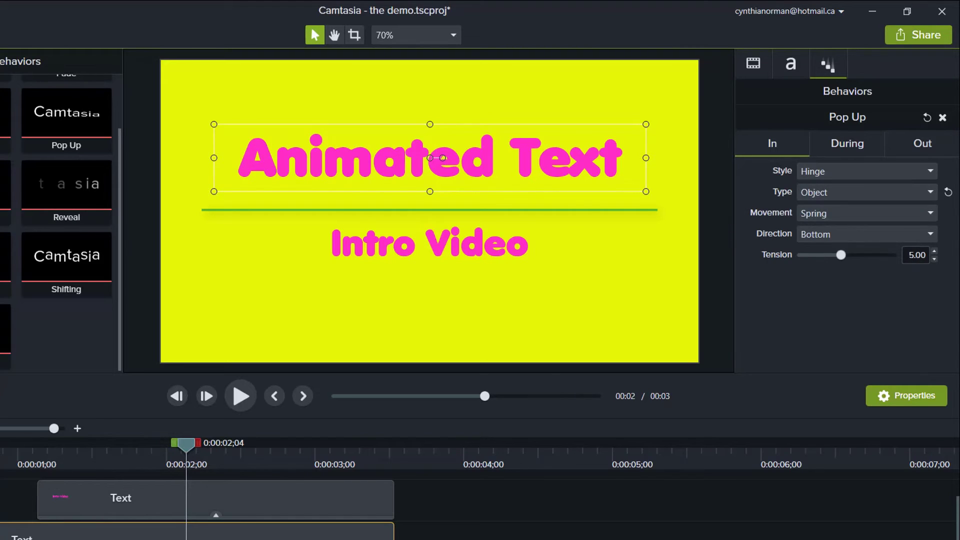
left_click(923, 144)
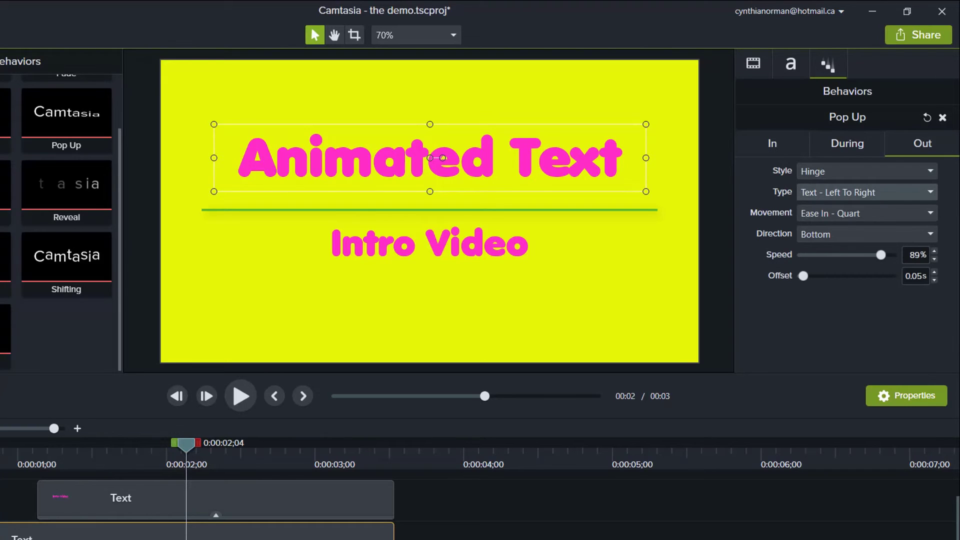
left_click(868, 193)
left_click(820, 211)
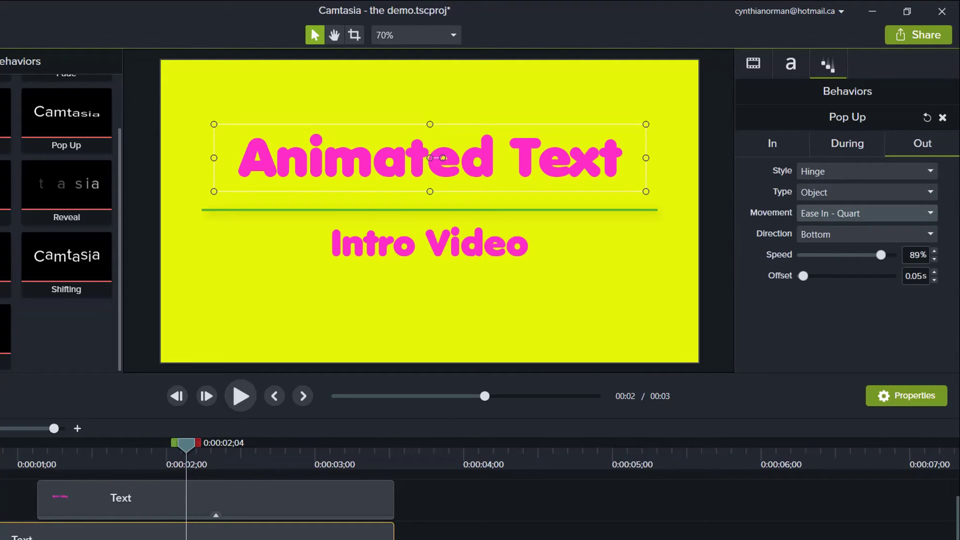
left_click(868, 213)
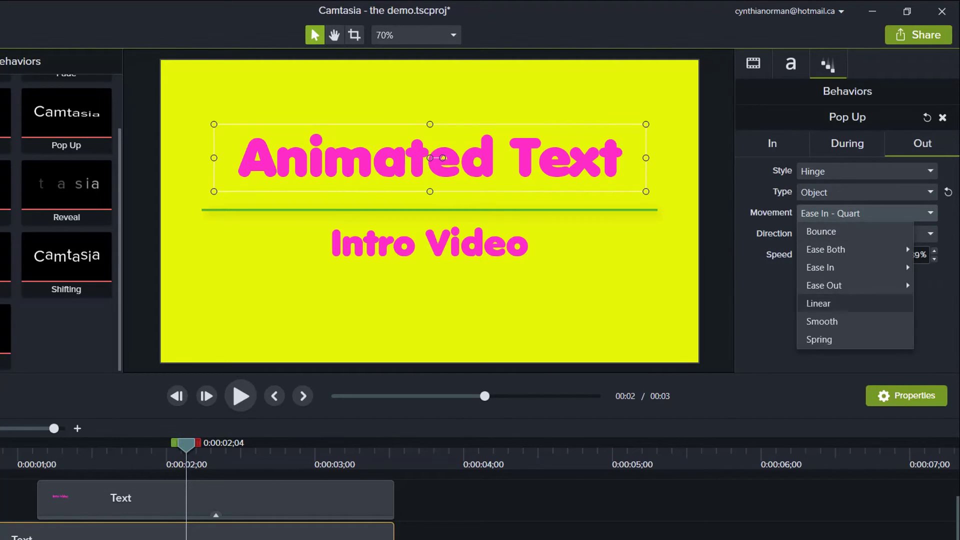
left_click(819, 303)
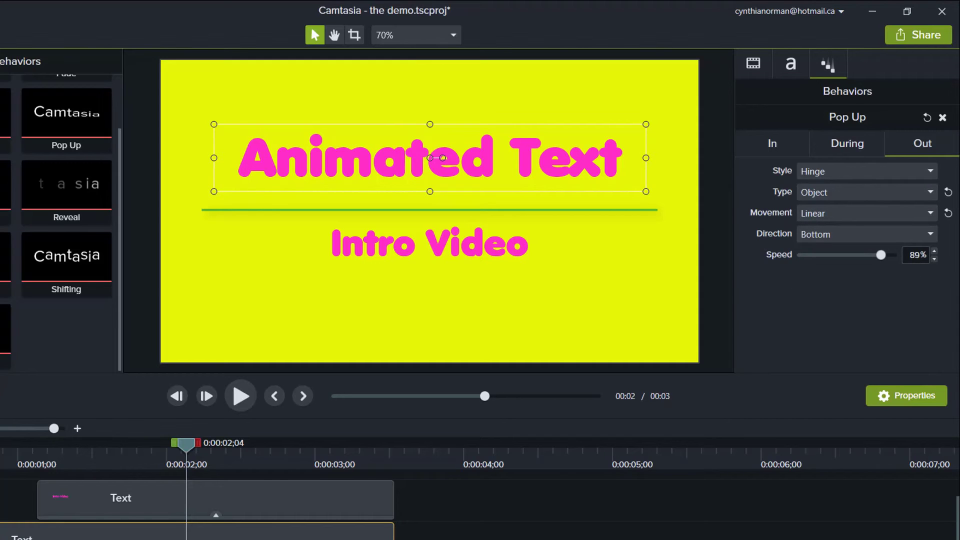
Step: For the "Intro Video" text's Pop Up behavior, set the In type to Object and the In direction to Top
left_click(236, 500)
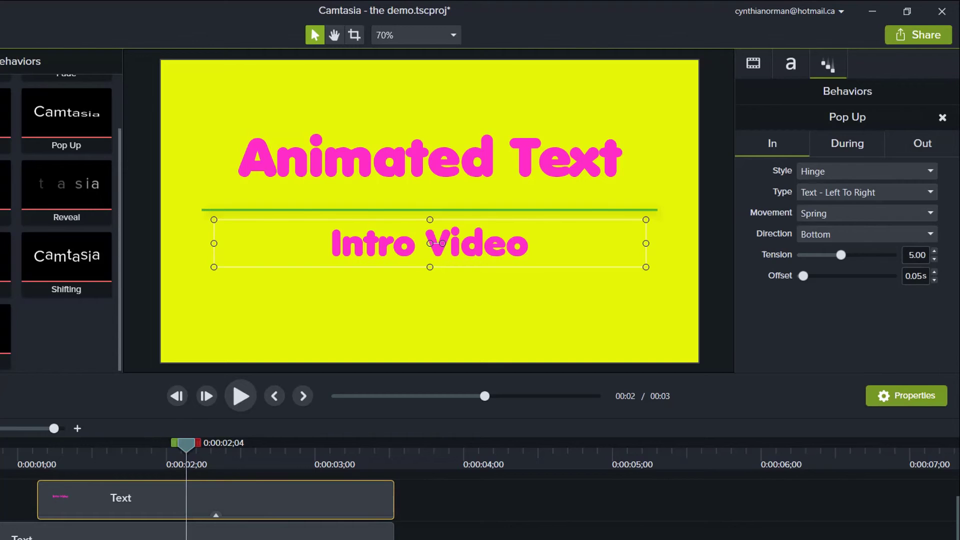
left_click(865, 192)
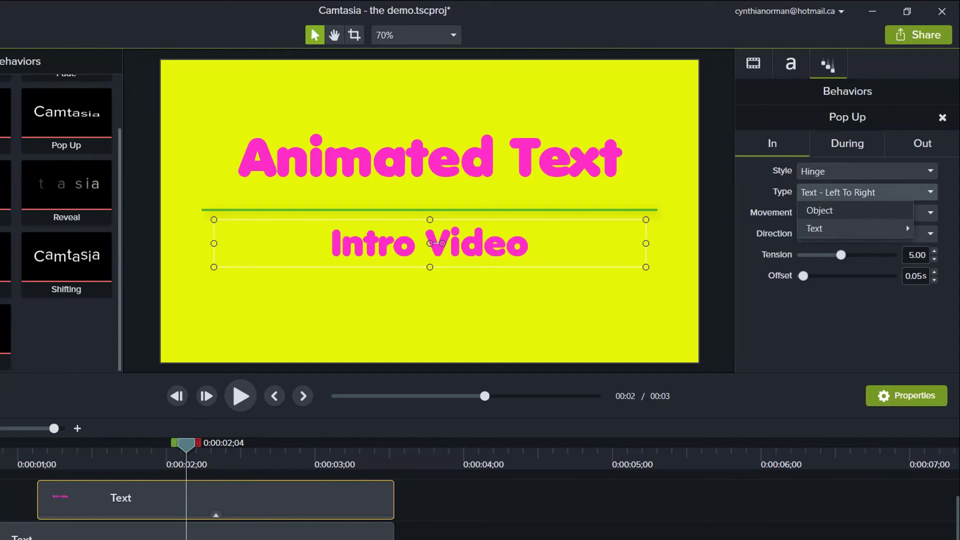
left_click(820, 210)
left_click(865, 234)
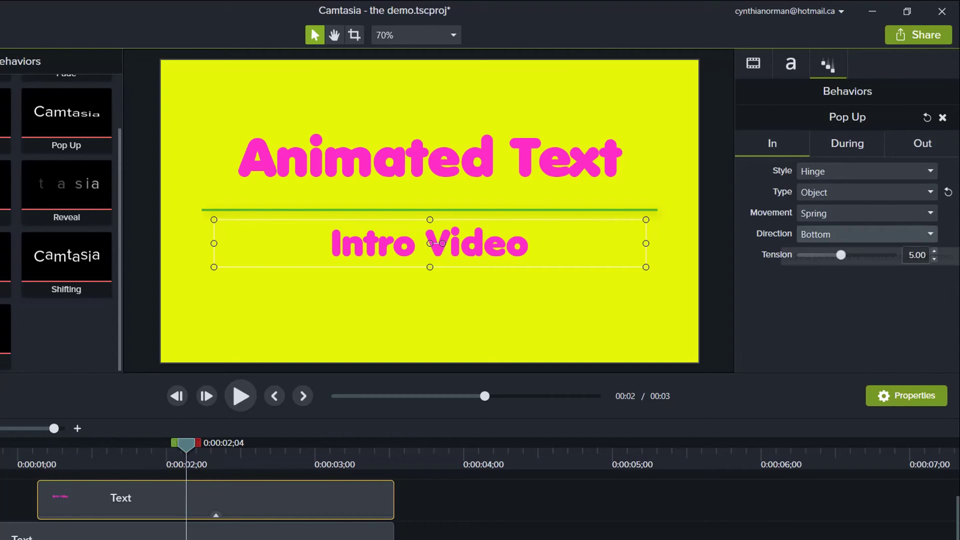
left_click(814, 288)
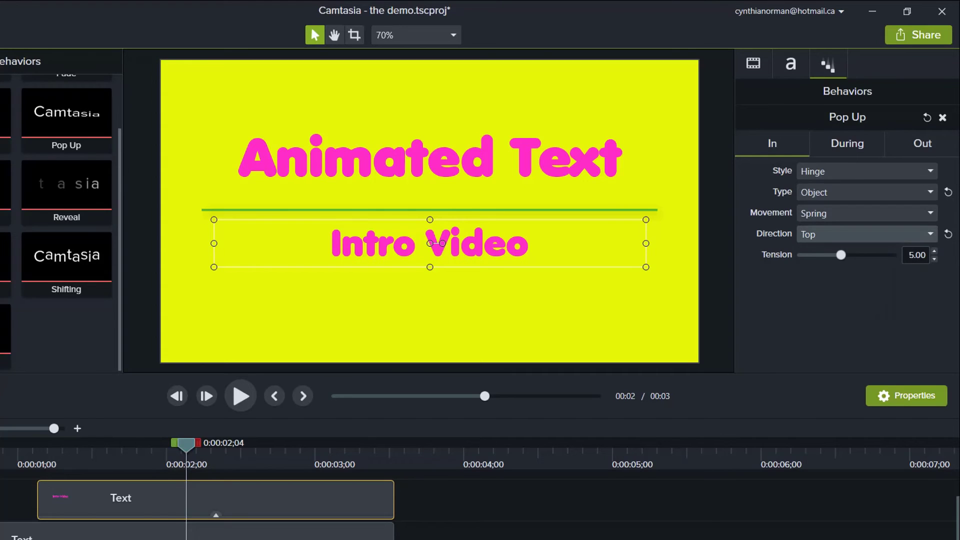
Step: Set the "Intro Video" text's Pop Up Out phase to type Object, Linear movement and direction Top
left_click(923, 144)
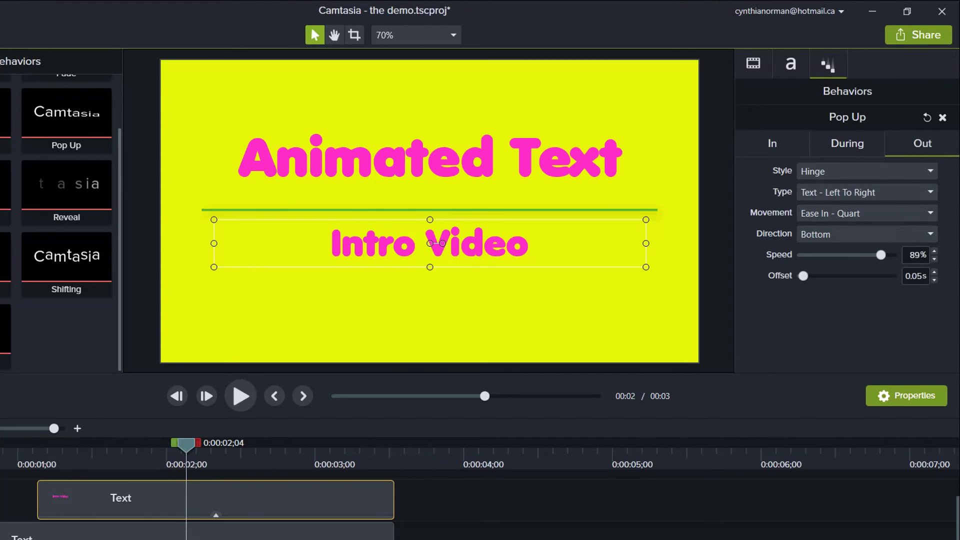
left_click(865, 192)
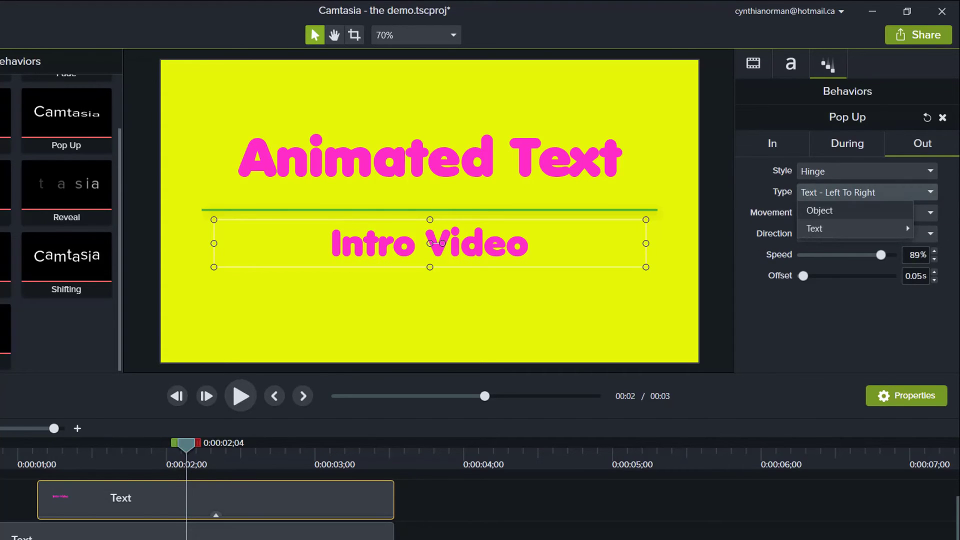
left_click(821, 211)
left_click(860, 214)
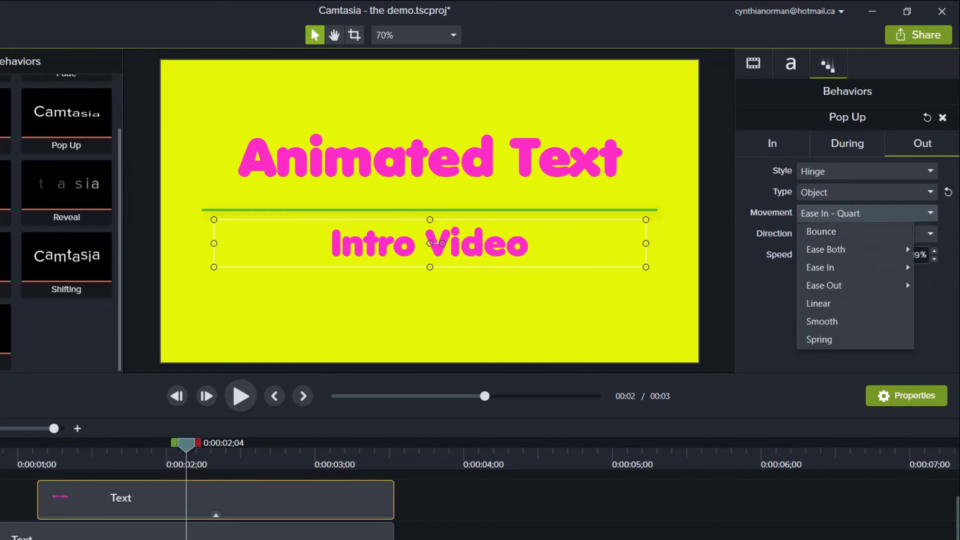
left_click(830, 303)
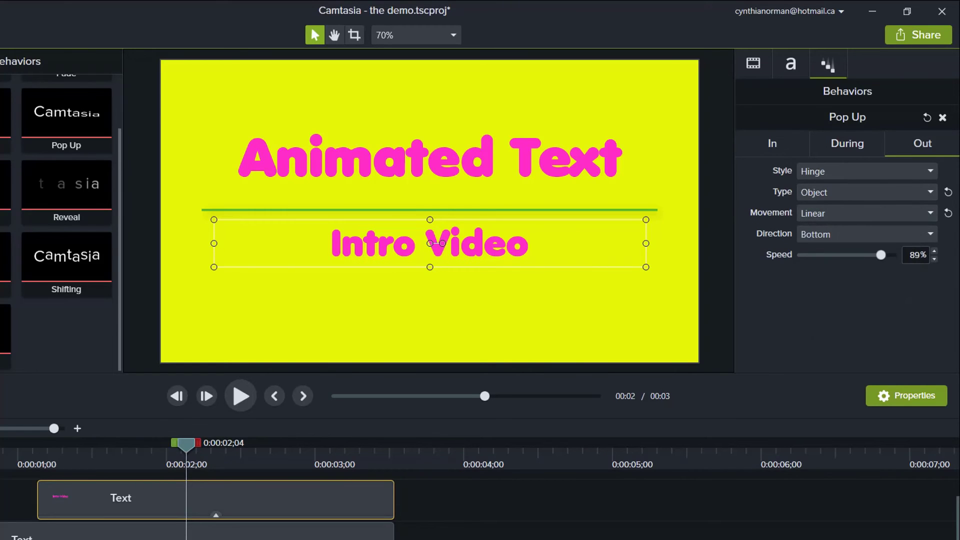
left_click(860, 234)
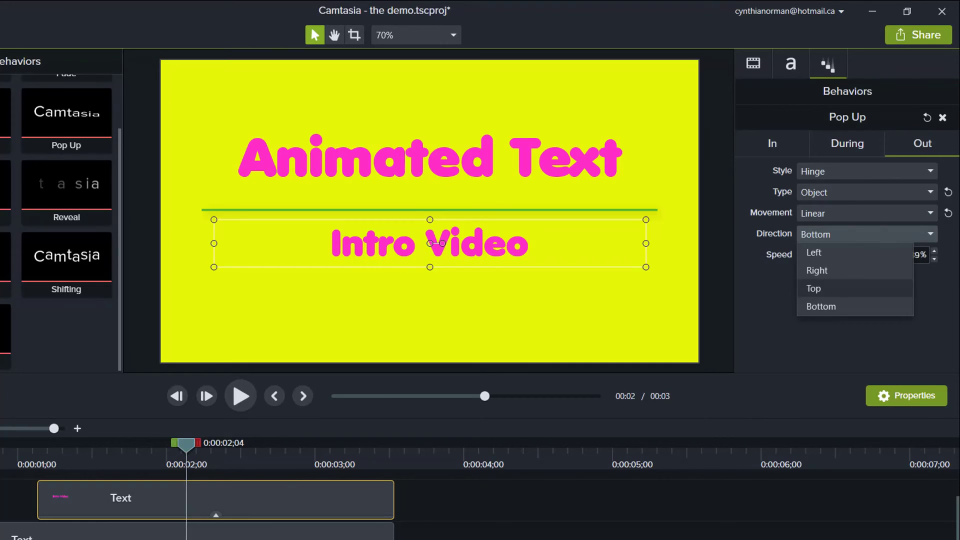
left_click(830, 289)
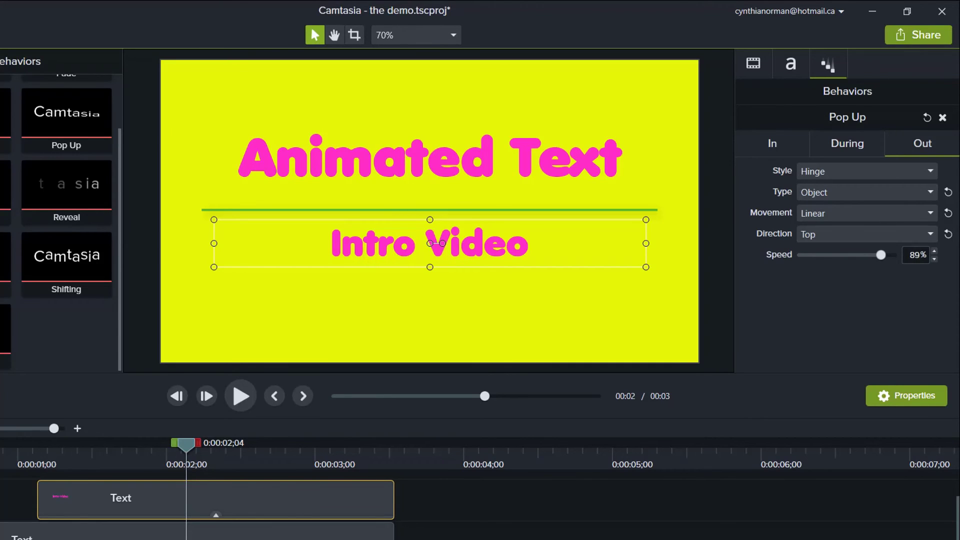
left_click(773, 143)
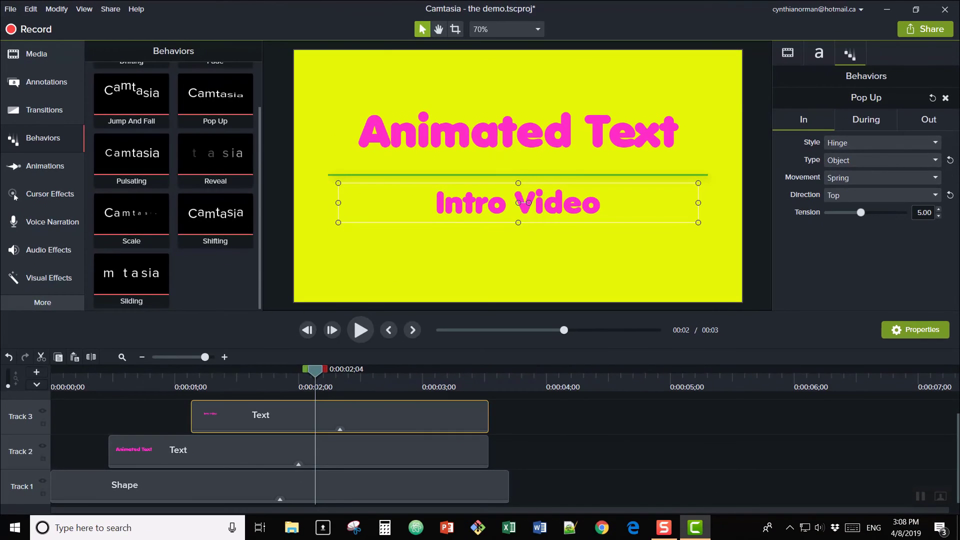
Step: Play the intro animation from the beginning of the timeline
left_click_drag(315, 371, 41, 372)
left_click(360, 330)
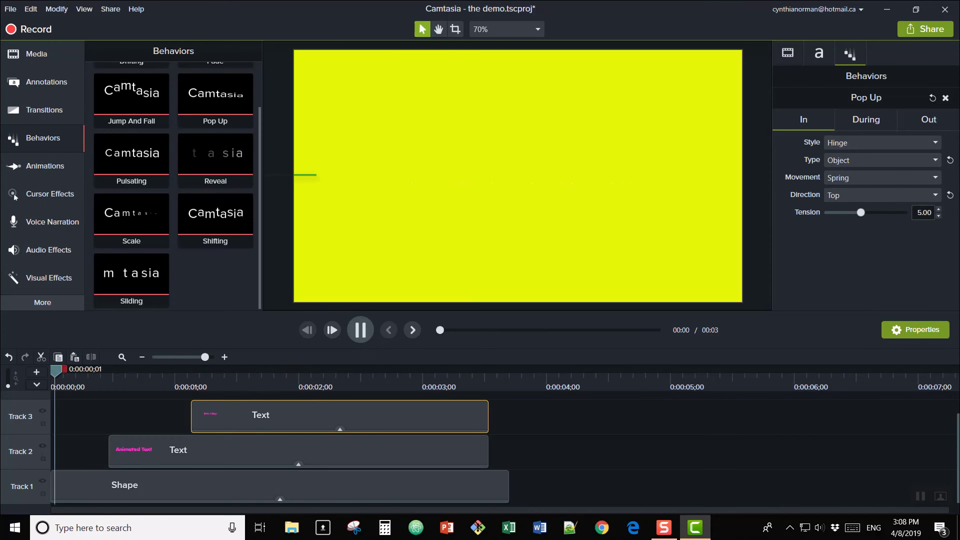